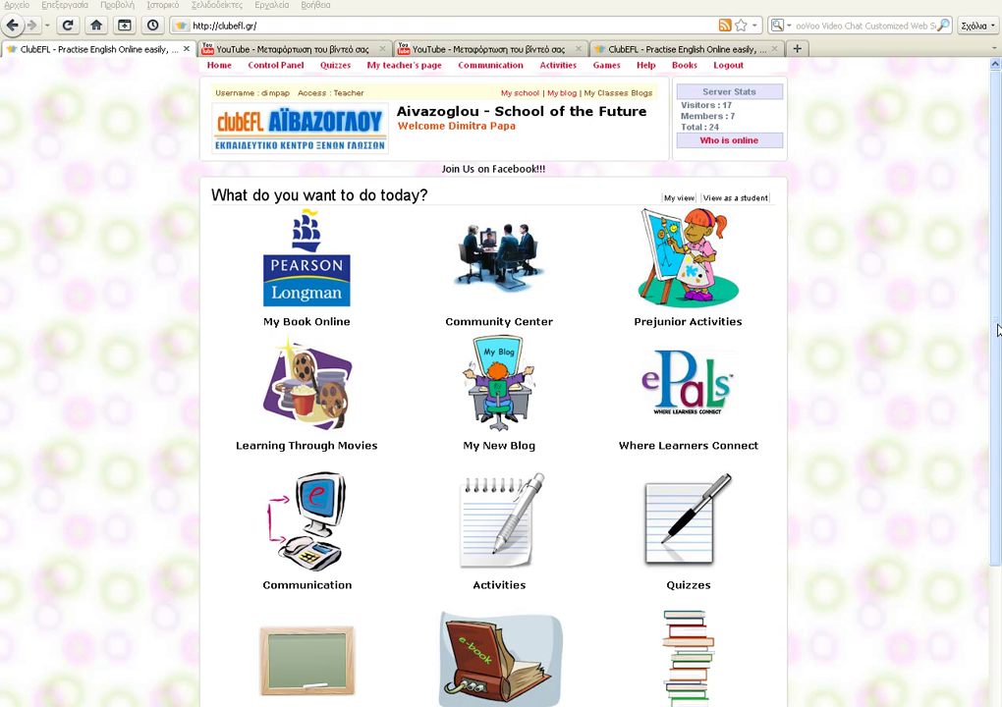
# Step: Open the list of managed quizzes and show the first "Summer wine - The corrs and Bono" quiz
pyautogui.click(255, 69)
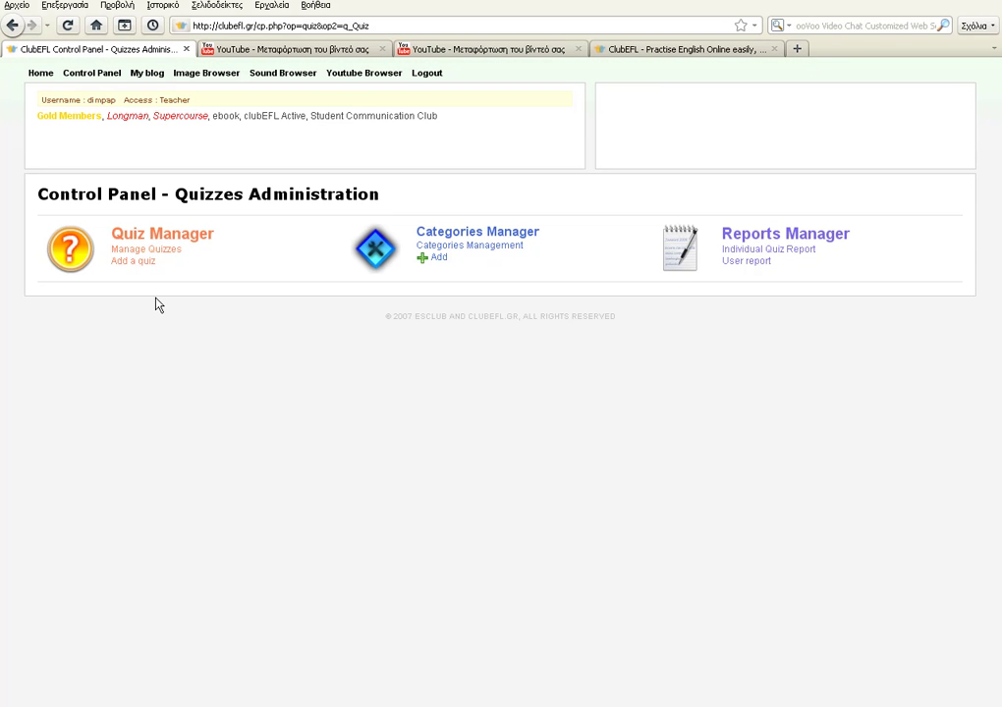
pyautogui.click(132, 250)
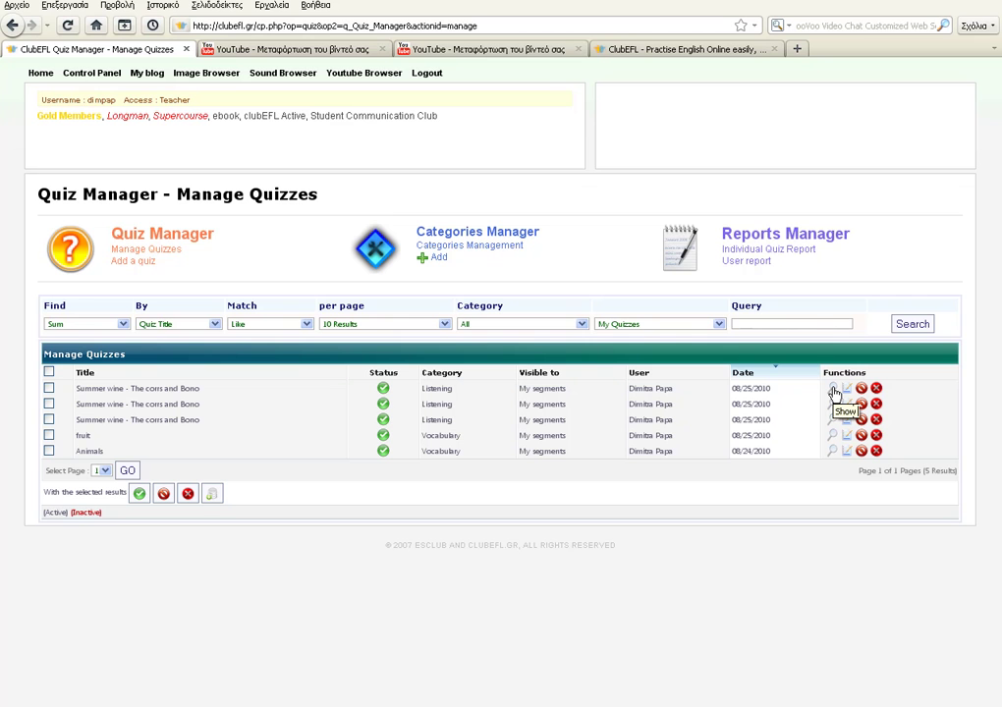
pyautogui.click(832, 390)
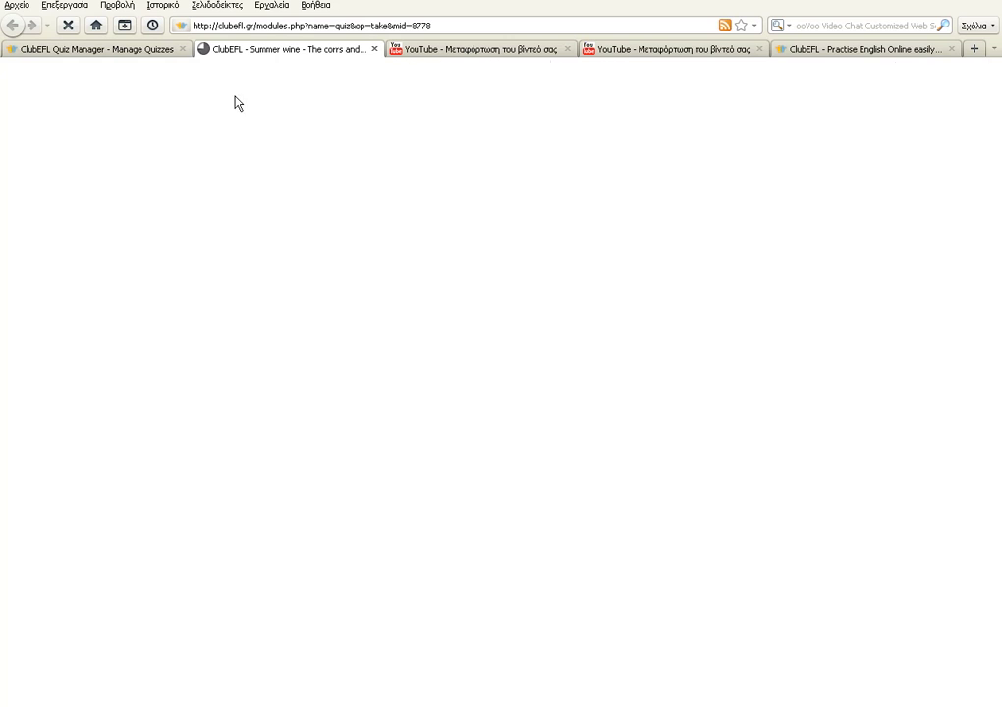
# Step: Try out the quiz by playing the song and filling the first gap with "sdfsdf", pause playback and close the quiz
pyautogui.moveTo(995, 154)
pyautogui.mouseDown()
pyautogui.moveTo(997, 378)
pyautogui.moveTo(997, 157)
pyautogui.mouseUp()
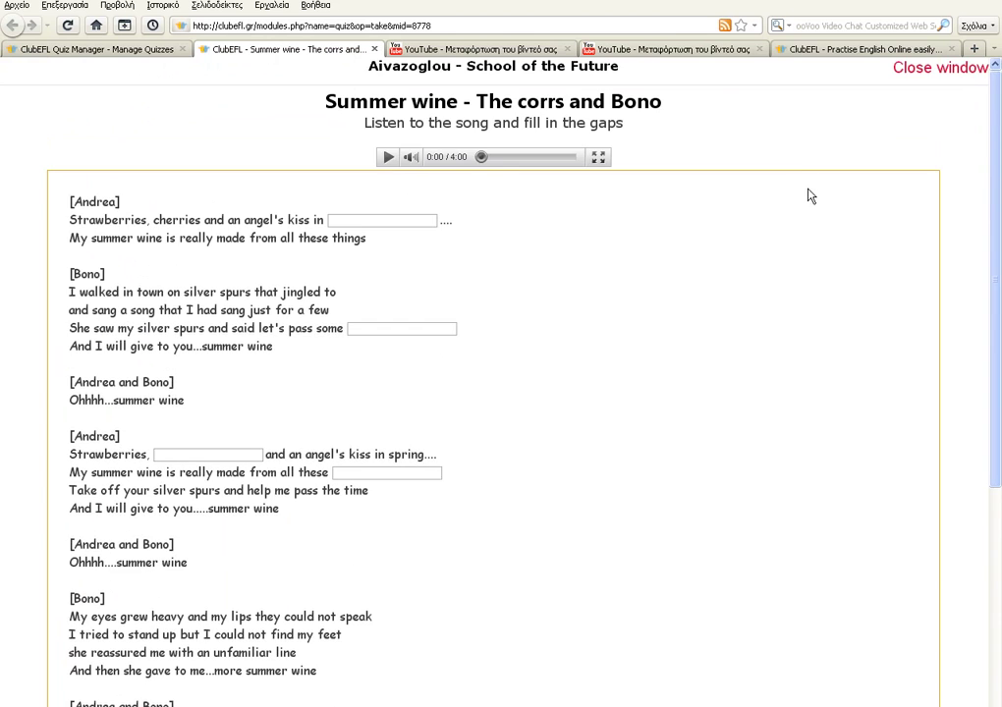
pyautogui.click(388, 158)
pyautogui.write('sdfsdf')
pyautogui.moveTo(998, 200)
pyautogui.mouseDown()
pyautogui.moveTo(993, 310)
pyautogui.moveTo(997, 202)
pyautogui.mouseUp()
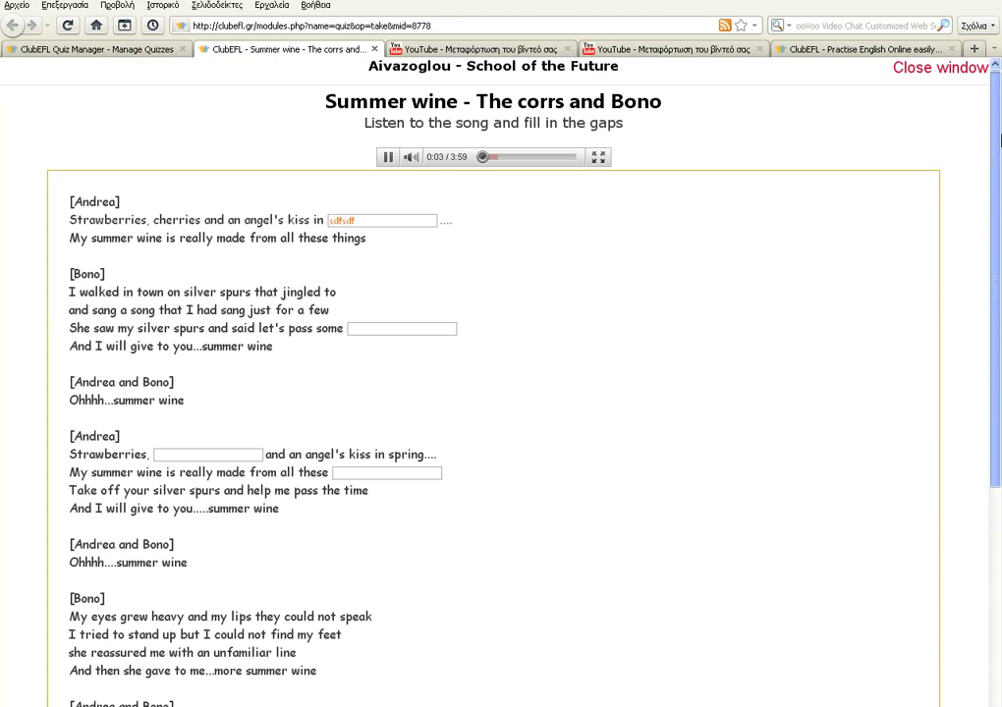
pyautogui.click(387, 159)
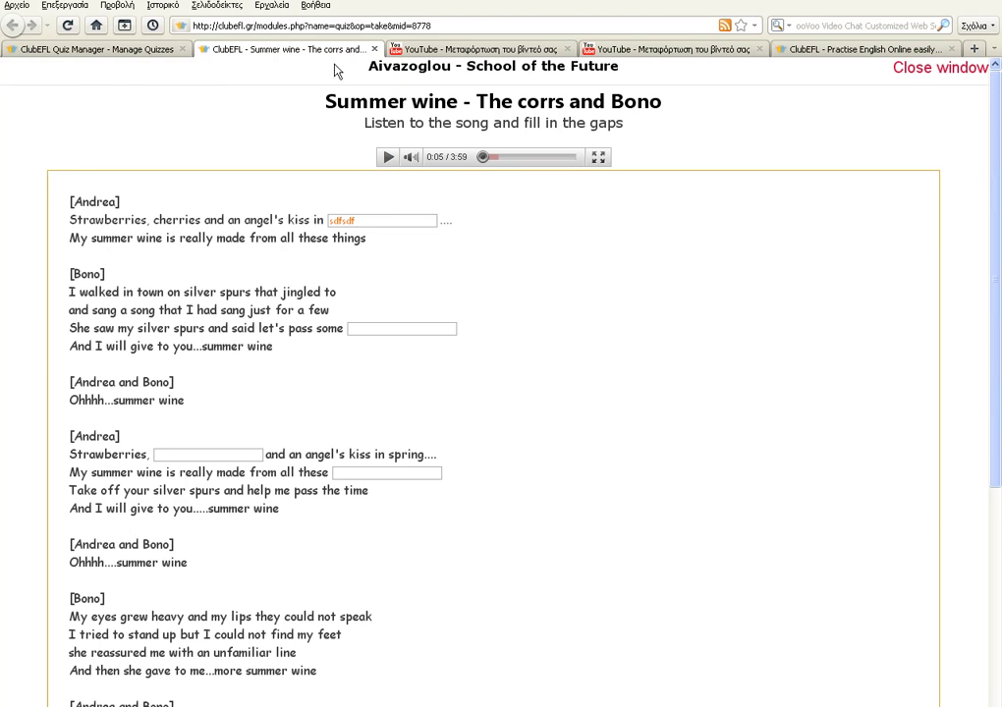
pyautogui.middleClick(300, 44)
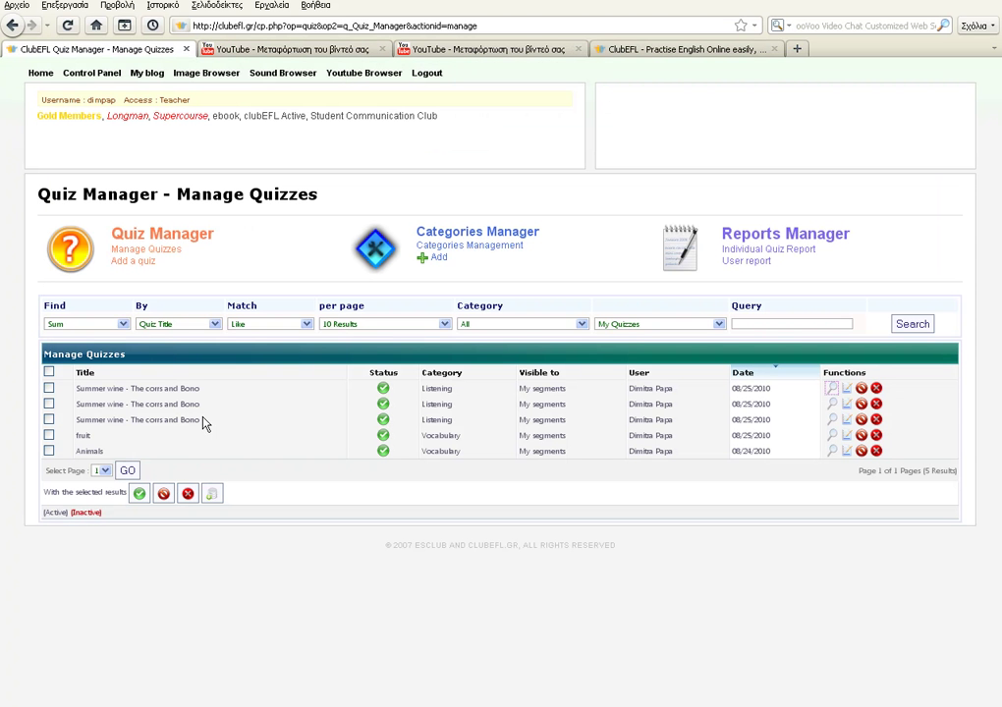
# Step: Edit the first "Summer wine - The corrs and Bono" quiz and set its quiz view template to Frames
pyautogui.click(848, 390)
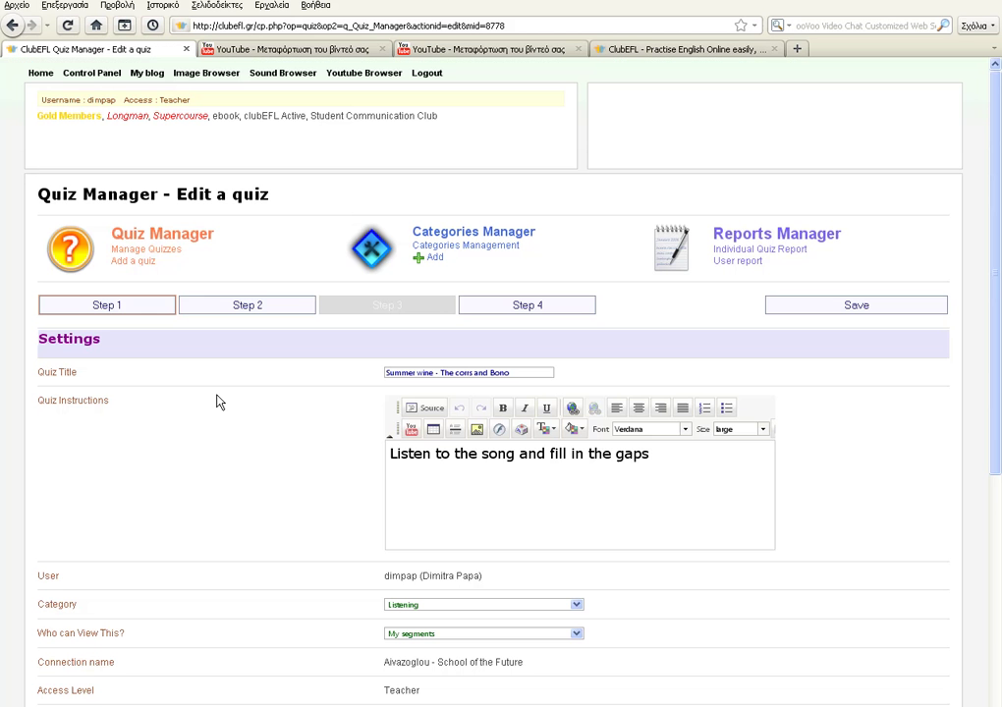
pyautogui.moveTo(995, 117); pyautogui.dragTo(979, 387)
pyautogui.scroll(7, 979, 387)
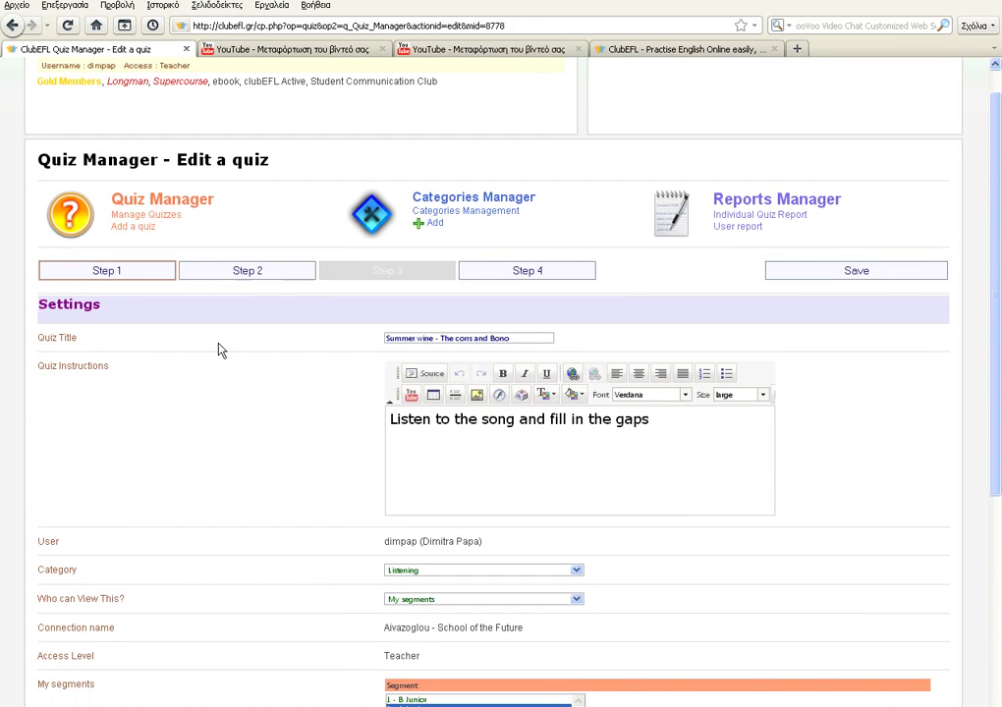
pyautogui.click(246, 275)
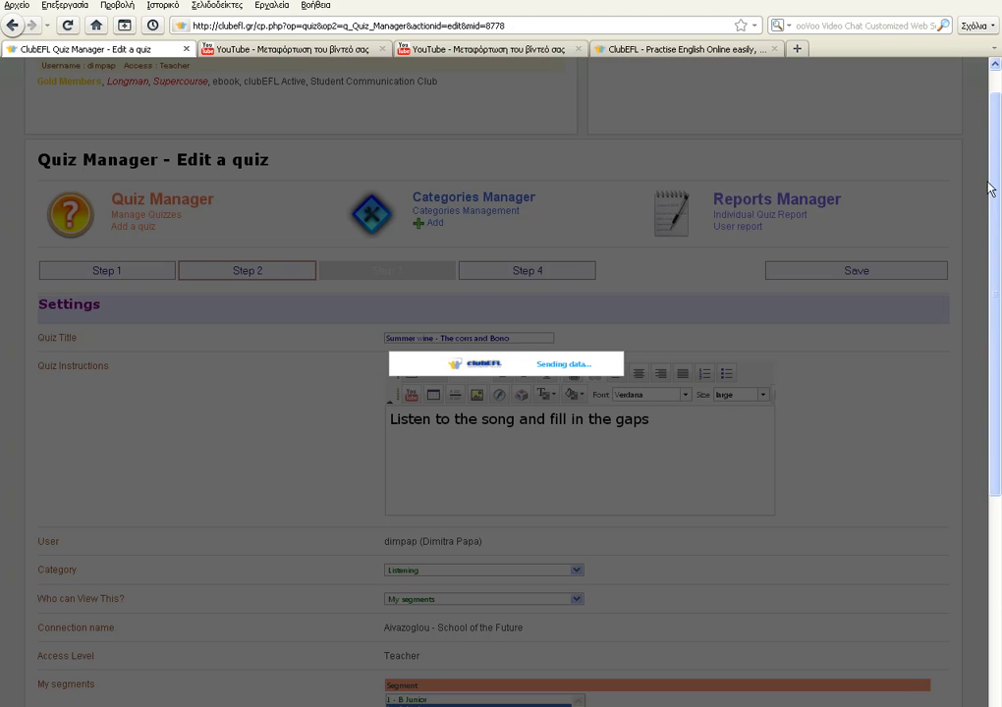
pyautogui.scroll(-3, 995, 162)
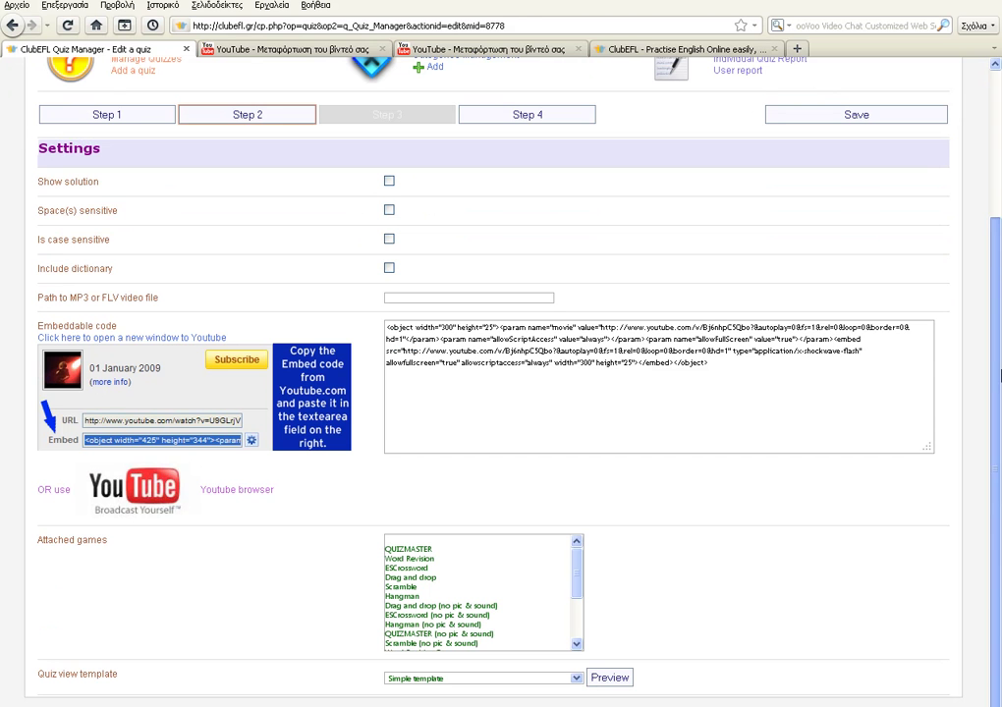
pyautogui.click(414, 679)
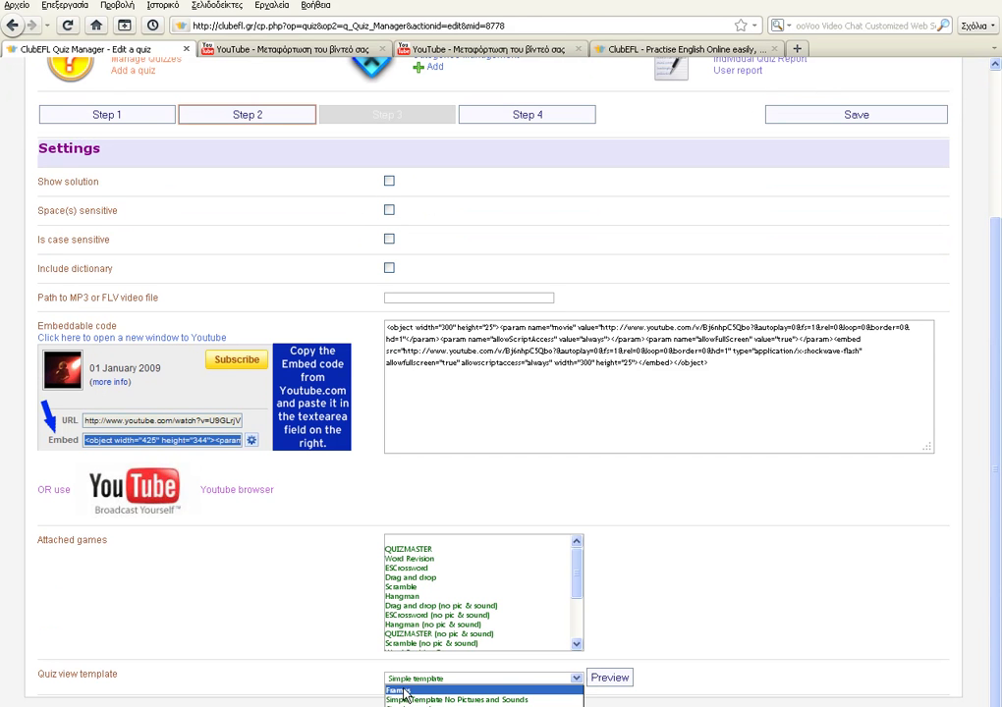
pyautogui.click(401, 691)
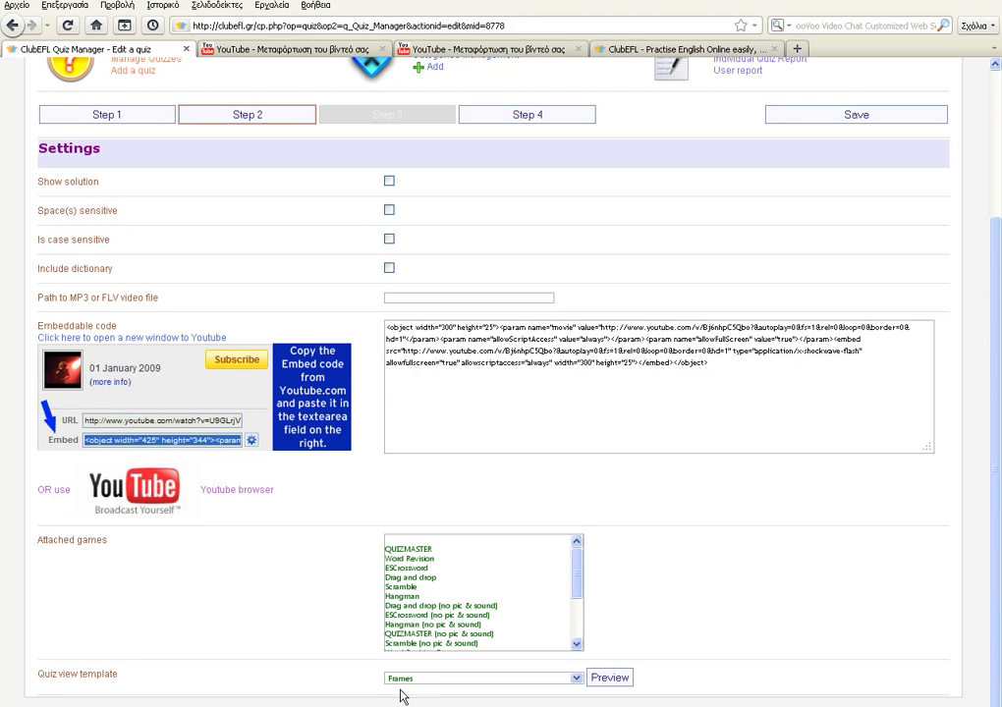
# Step: Change the quiz title to "Summer wine - The corrs and Bono frame"
pyautogui.scroll(2, 997, 385)
pyautogui.scroll(2, 997, 386)
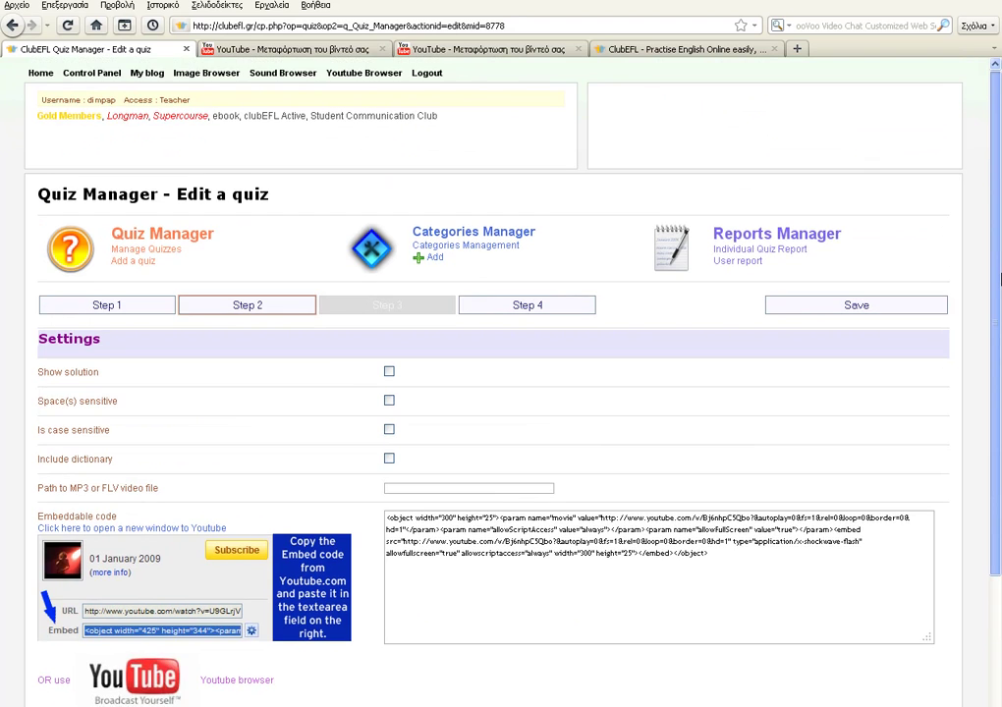
pyautogui.click(98, 311)
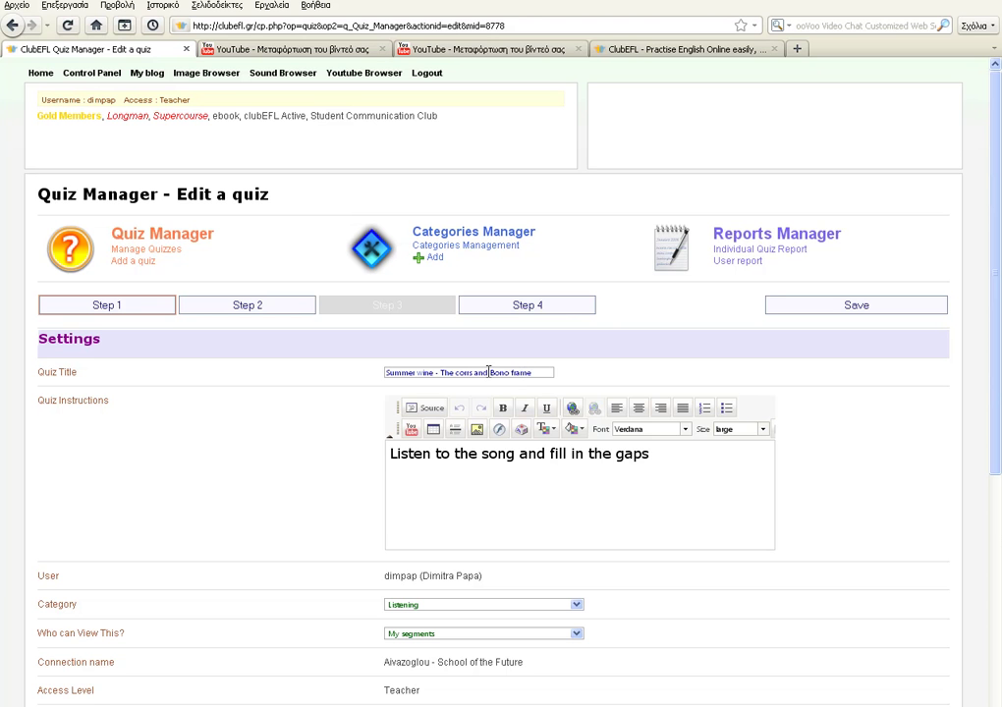
# Step: Enable creating a new quiz from the present one in Step 4 and save it
pyautogui.click(522, 308)
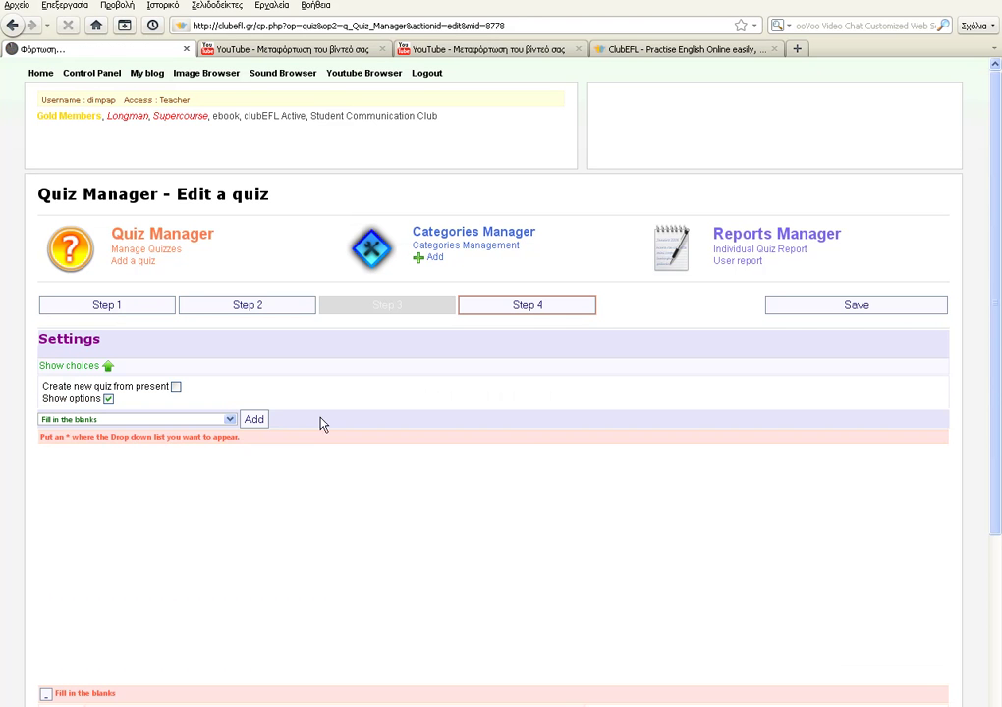
pyautogui.click(176, 388)
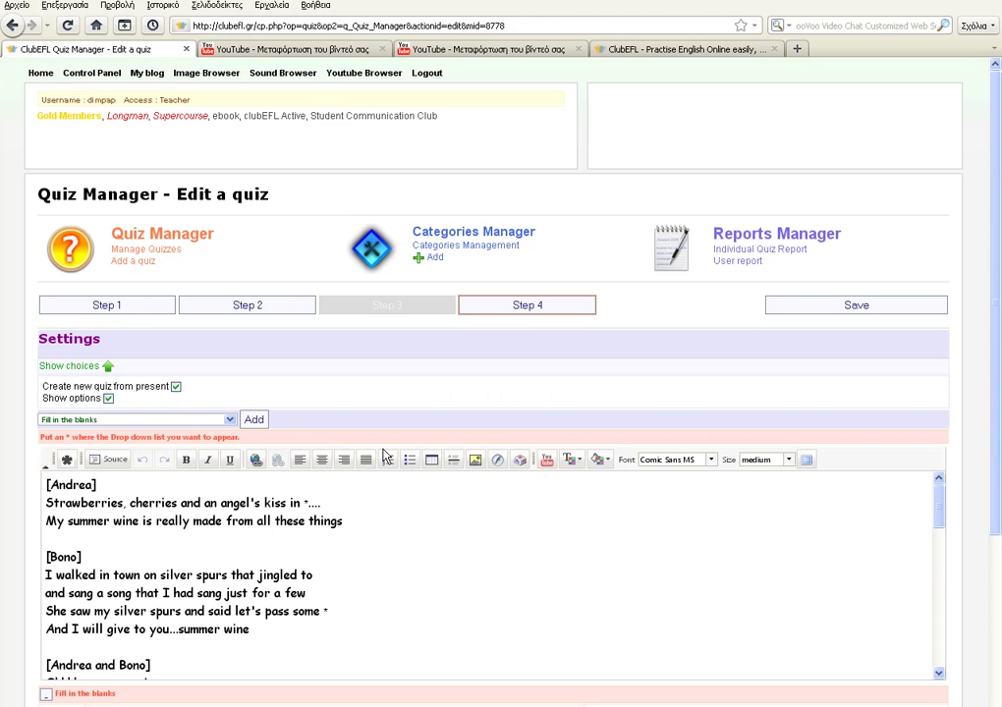
pyautogui.click(847, 312)
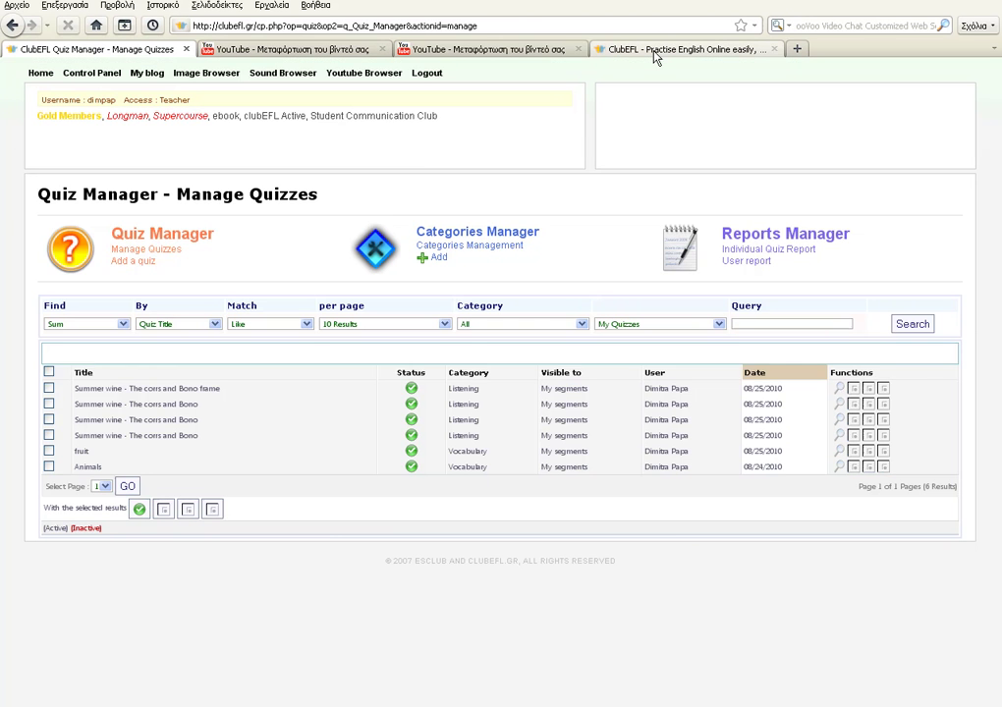
# Step: Find "Summer wine - The corrs and Bono frame" in the teacher's Listening category of My School Quizzes and open its test
pyautogui.click(654, 51)
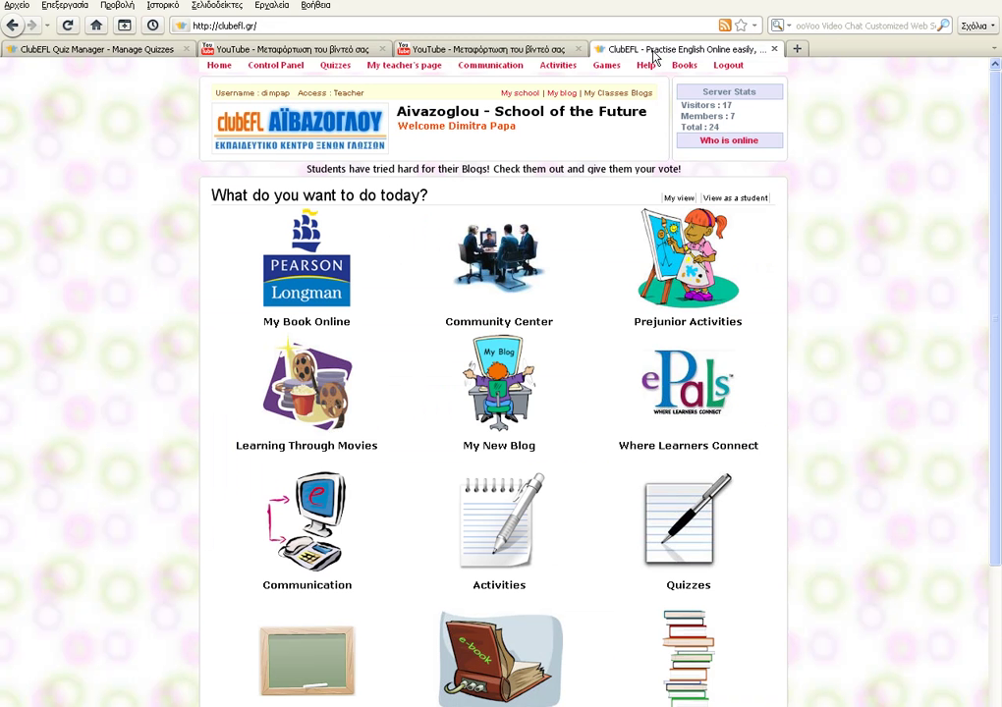
pyautogui.click(664, 550)
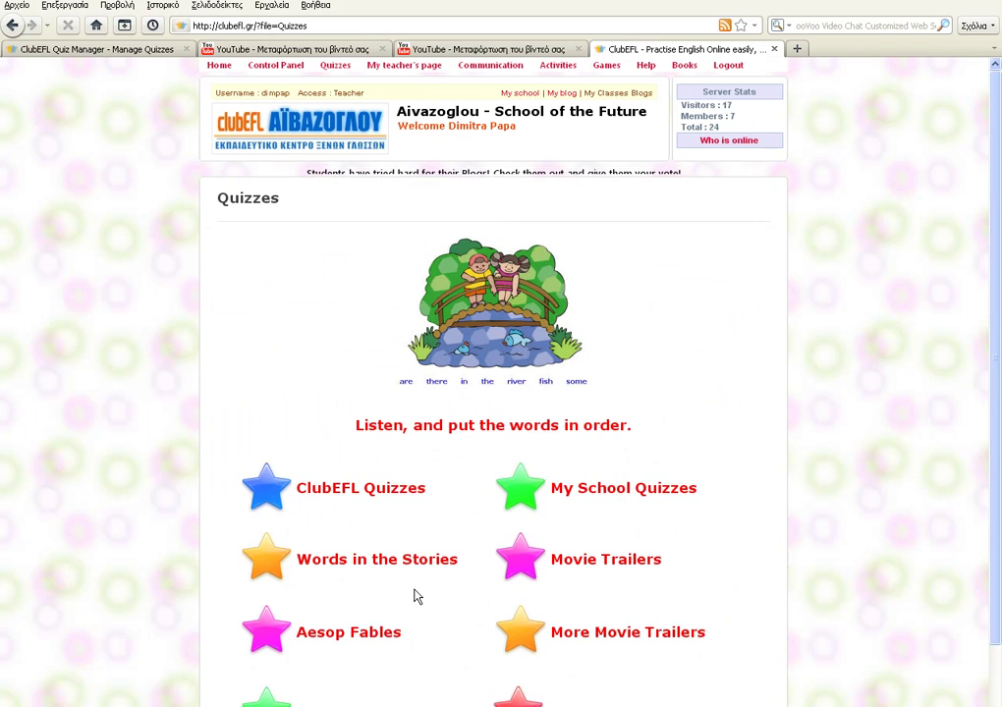
pyautogui.click(599, 491)
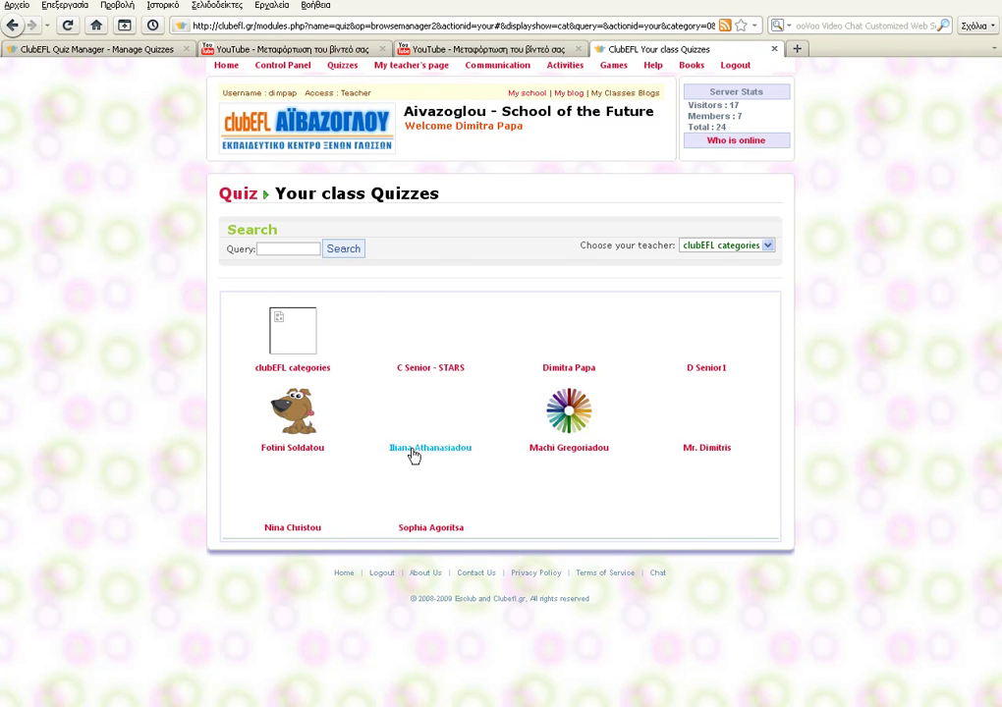
pyautogui.click(576, 348)
pyautogui.click(505, 355)
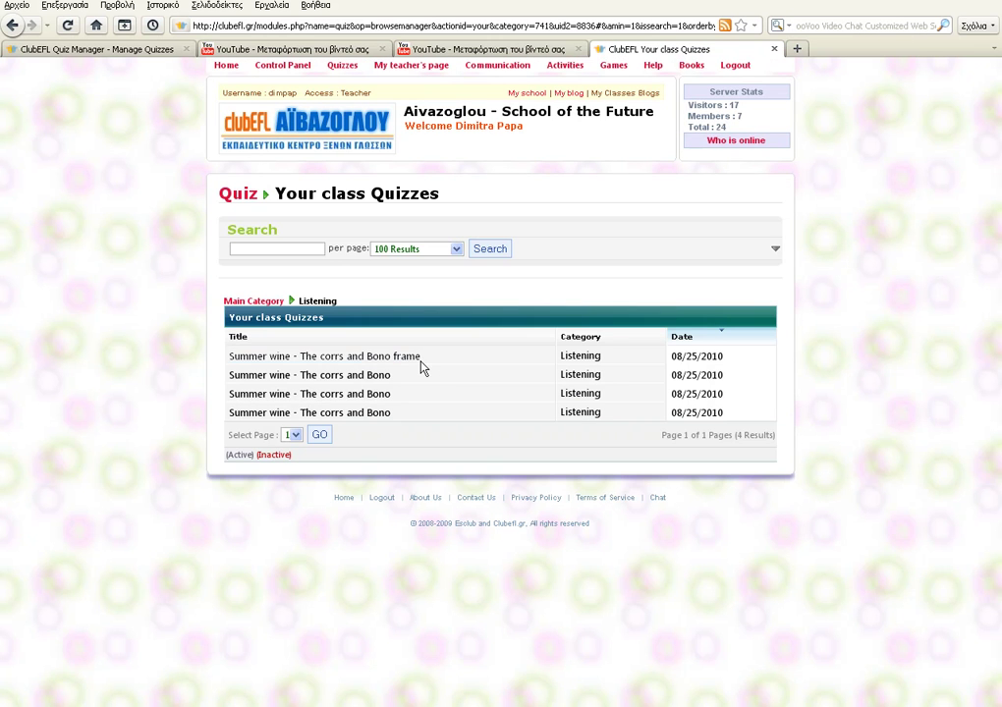
pyautogui.click(372, 359)
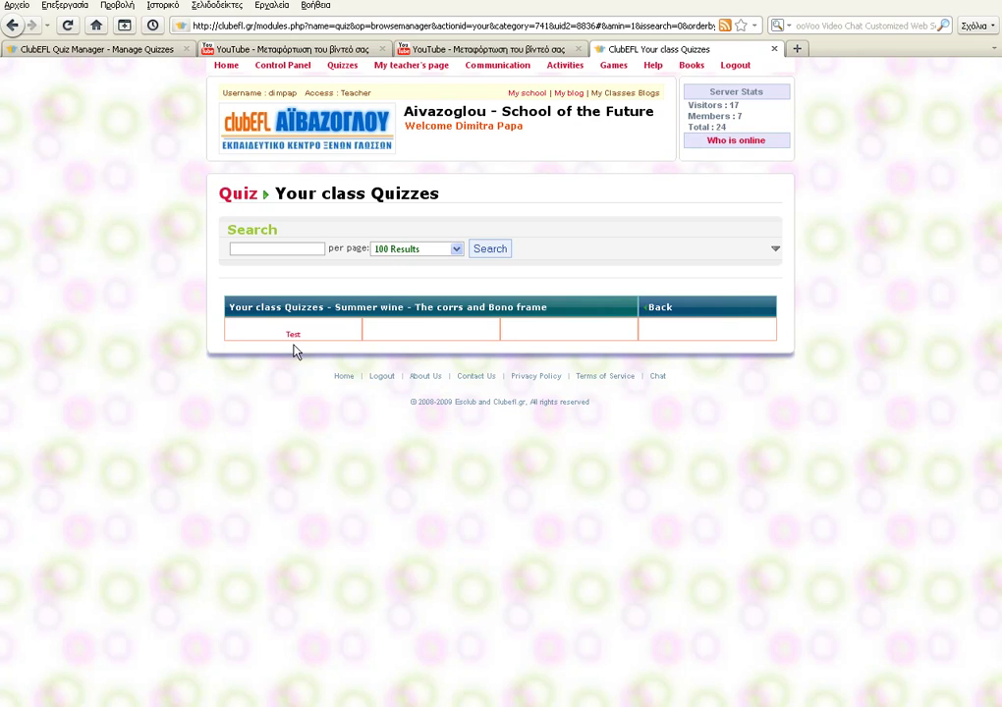
pyautogui.click(287, 342)
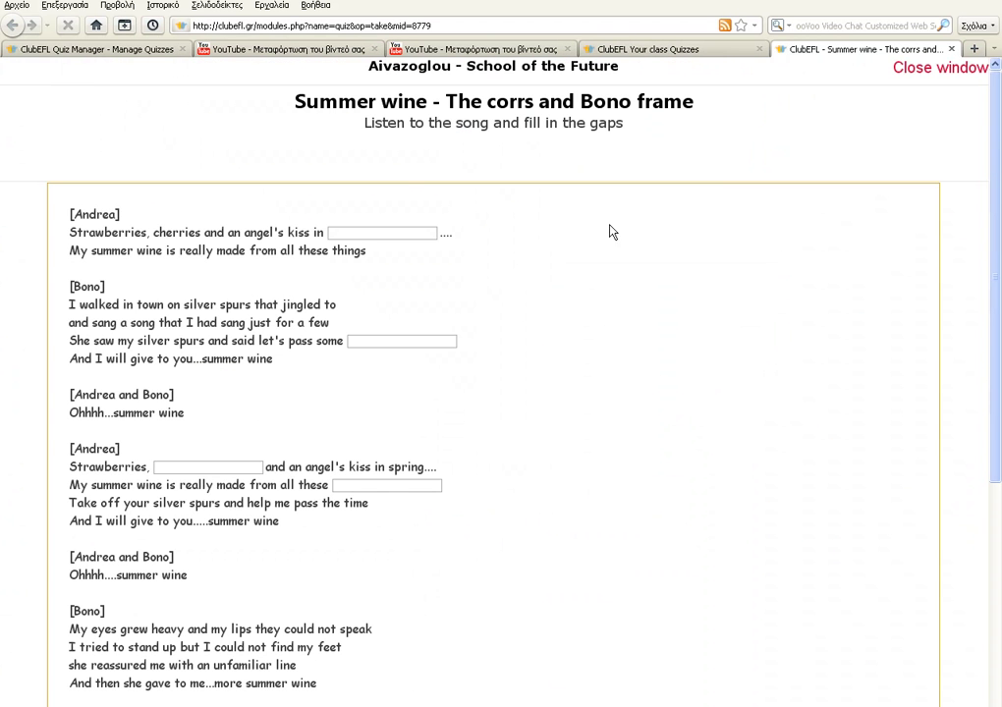
# Step: Play the song in the frame version of the quiz, check how the page scrolls, and pause playback
pyautogui.click(386, 157)
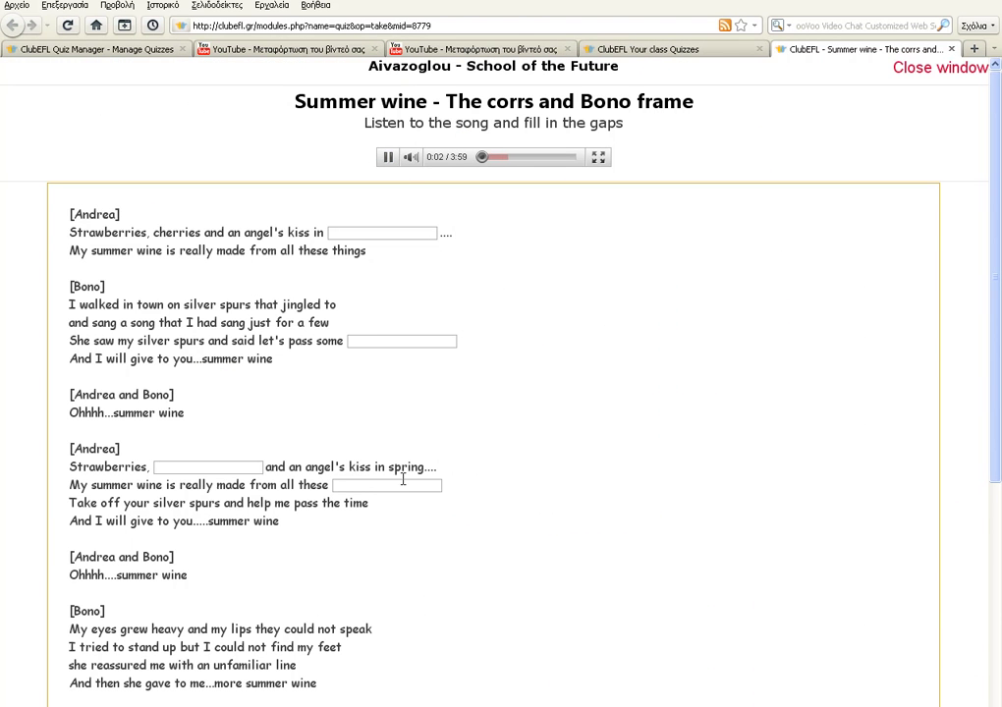
pyautogui.moveTo(995, 245)
pyautogui.mouseDown()
pyautogui.moveTo(985, 508)
pyautogui.moveTo(985, 254)
pyautogui.mouseUp()
pyautogui.click(388, 157)
# Step: Return to the Quiz Manager, open "Summer wine - The corrs and Bono frame" for editing and review its Step 1 settings
pyautogui.click(79, 48)
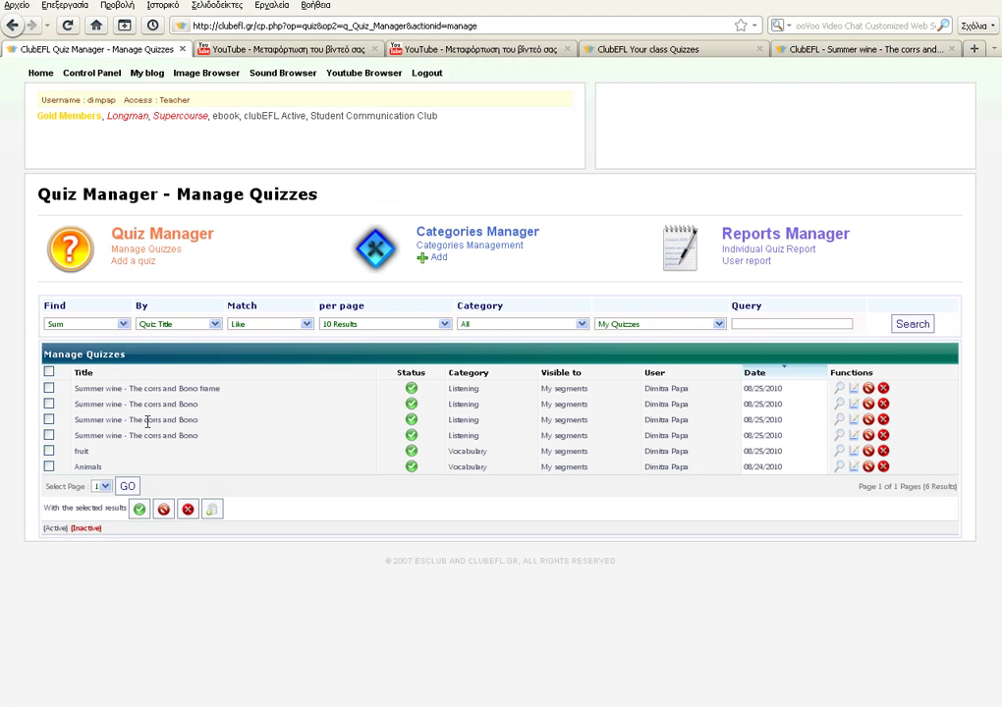
pyautogui.click(853, 390)
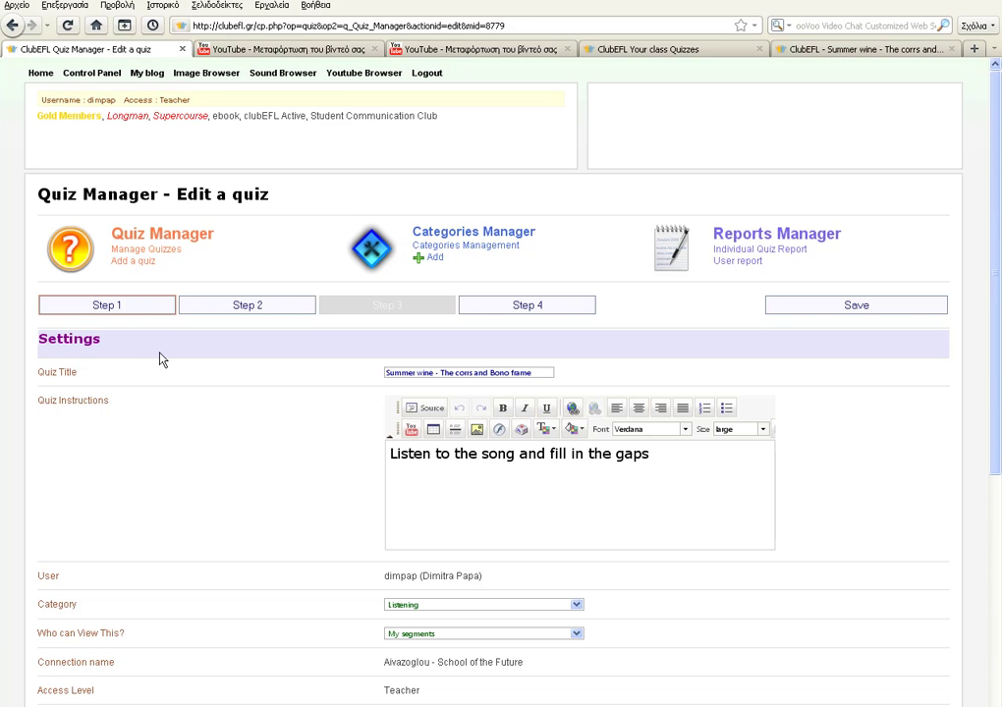
pyautogui.click(98, 307)
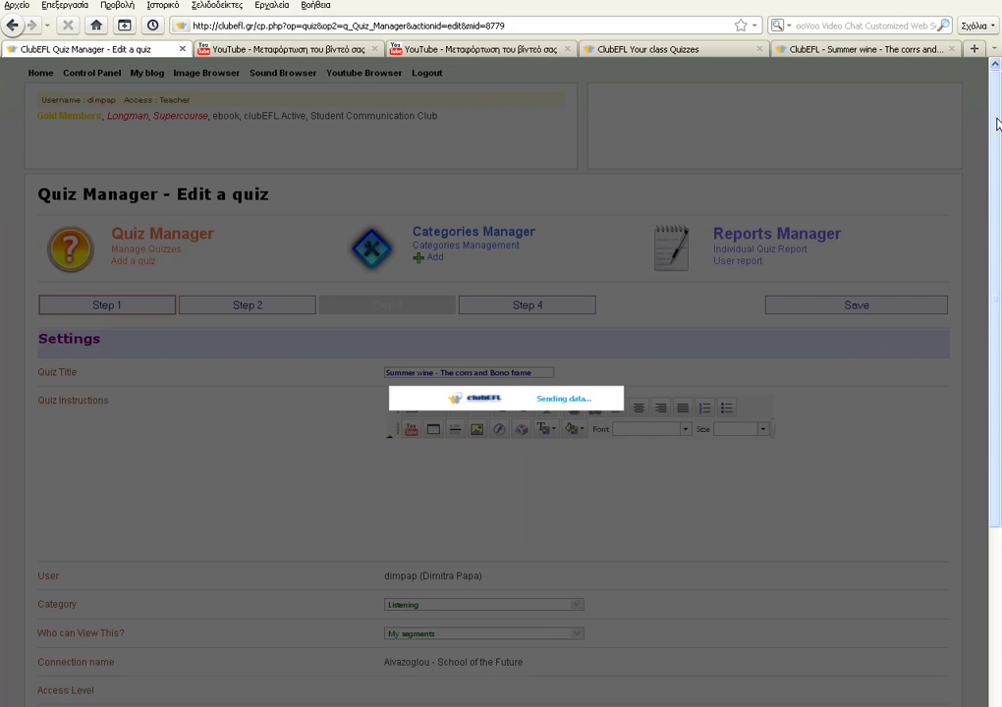
pyautogui.moveTo(997, 123); pyautogui.dragTo(1000, 209)
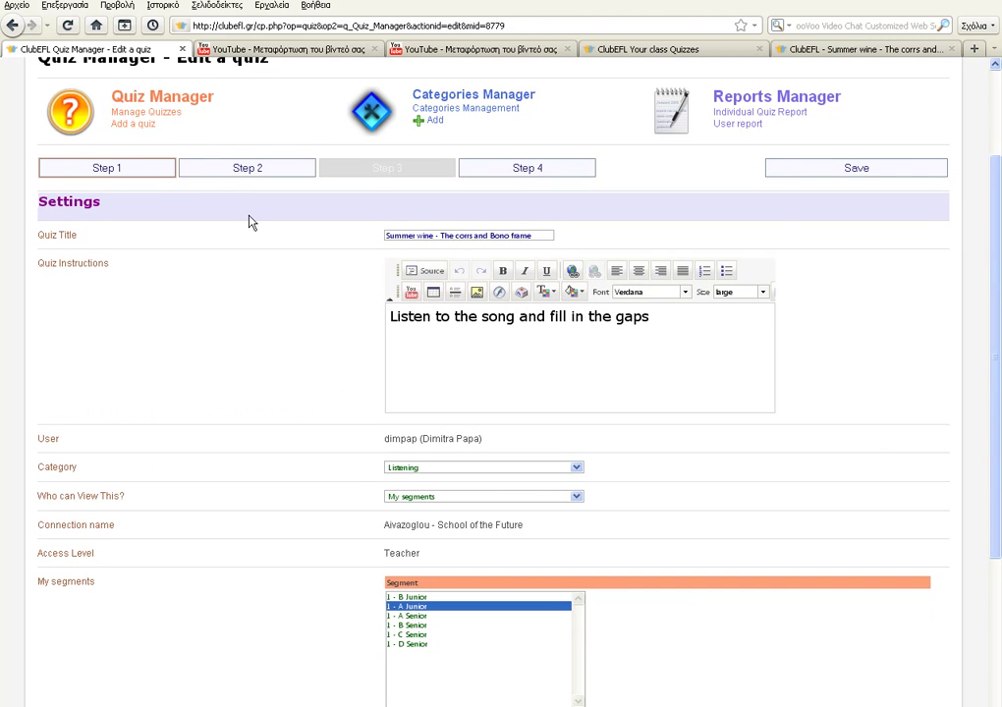
# Step: Review the quiz's Step 2 settings, including the embeddable YouTube code
pyautogui.click(235, 171)
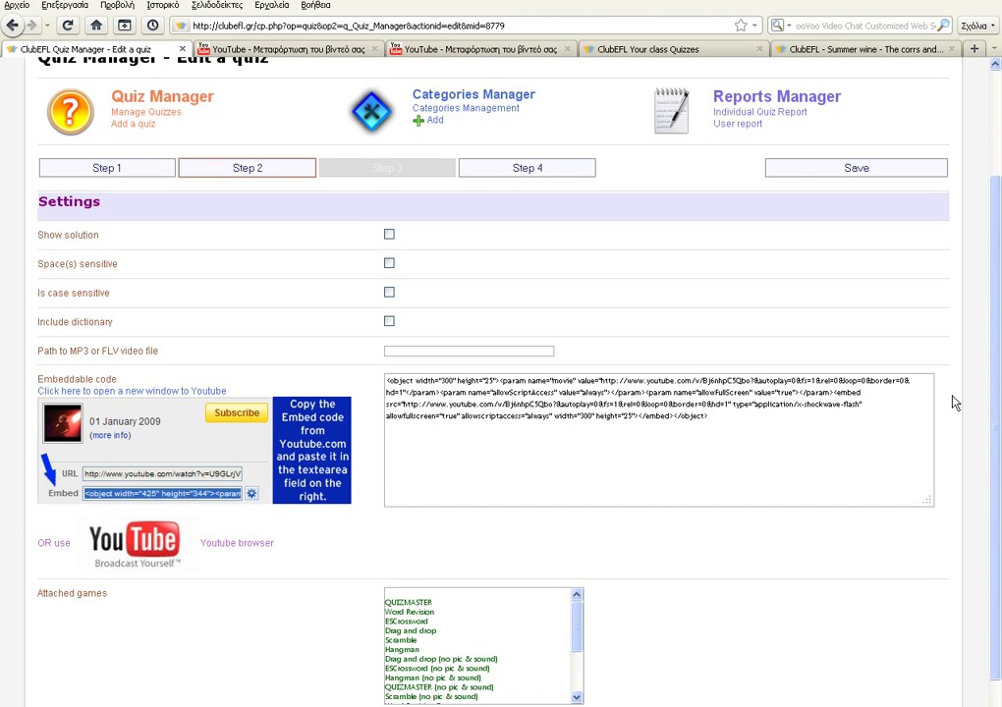
pyautogui.scroll(-1, 993, 380)
pyautogui.moveTo(718, 380); pyautogui.dragTo(346, 324)
pyautogui.click(731, 375)
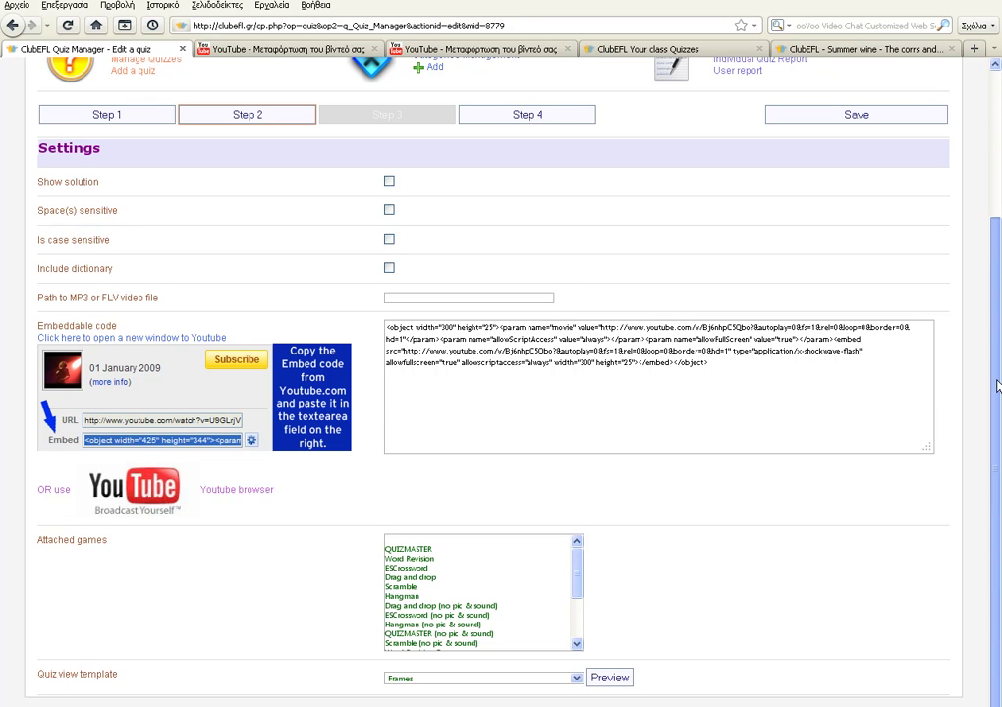
# Step: Switch the quiz view template to Simple template and set it back to Frames
pyautogui.click(427, 679)
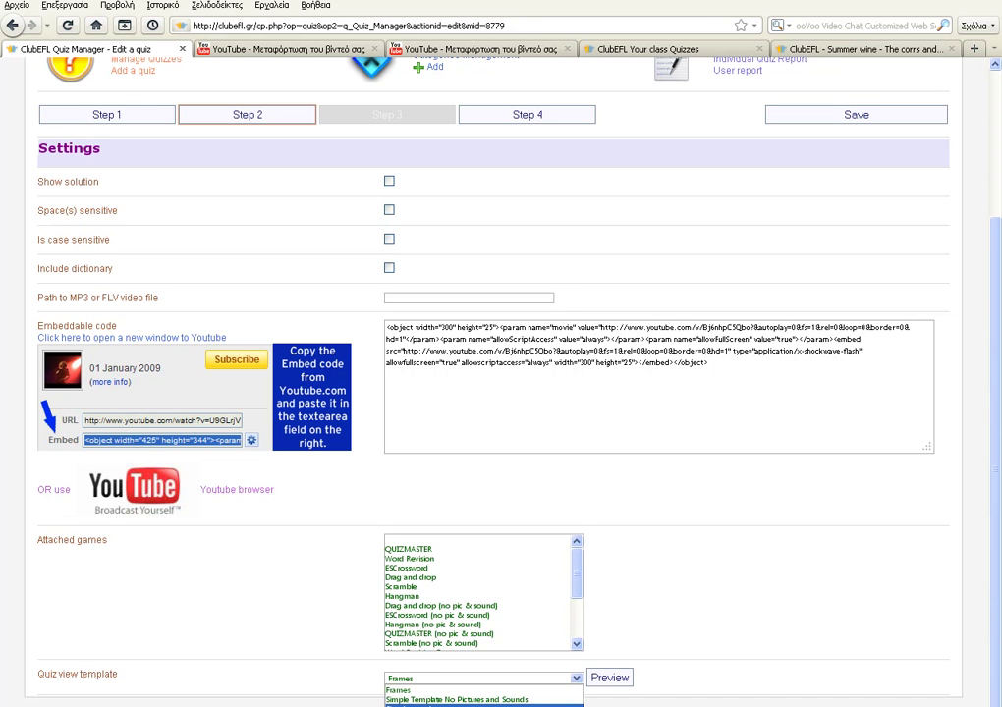
pyautogui.press('Return')
pyautogui.click(424, 683)
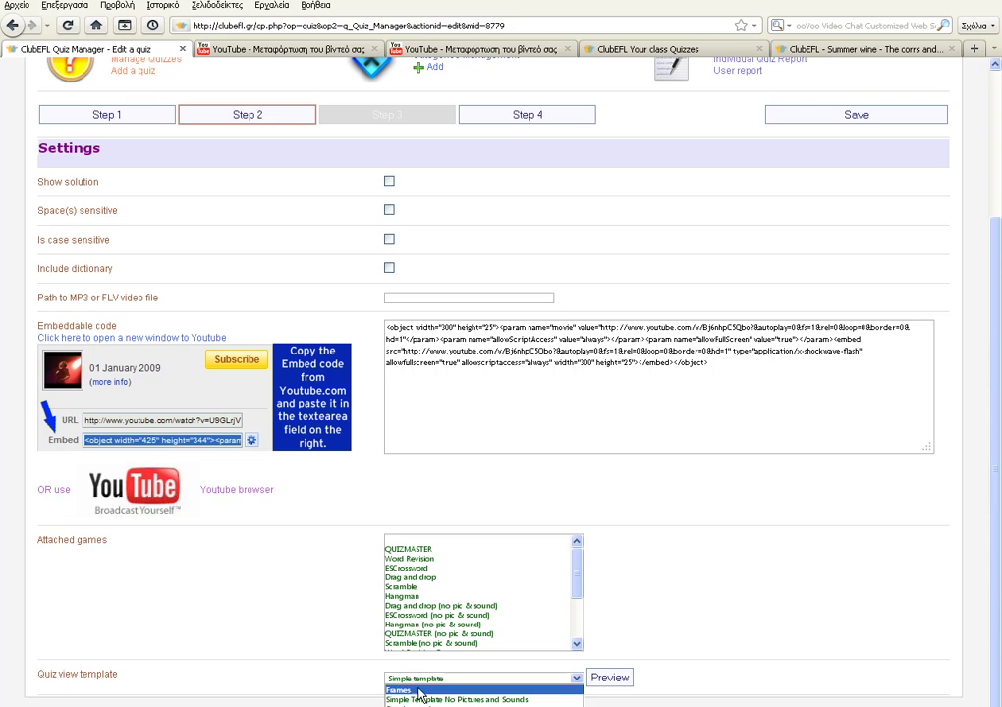
pyautogui.click(422, 688)
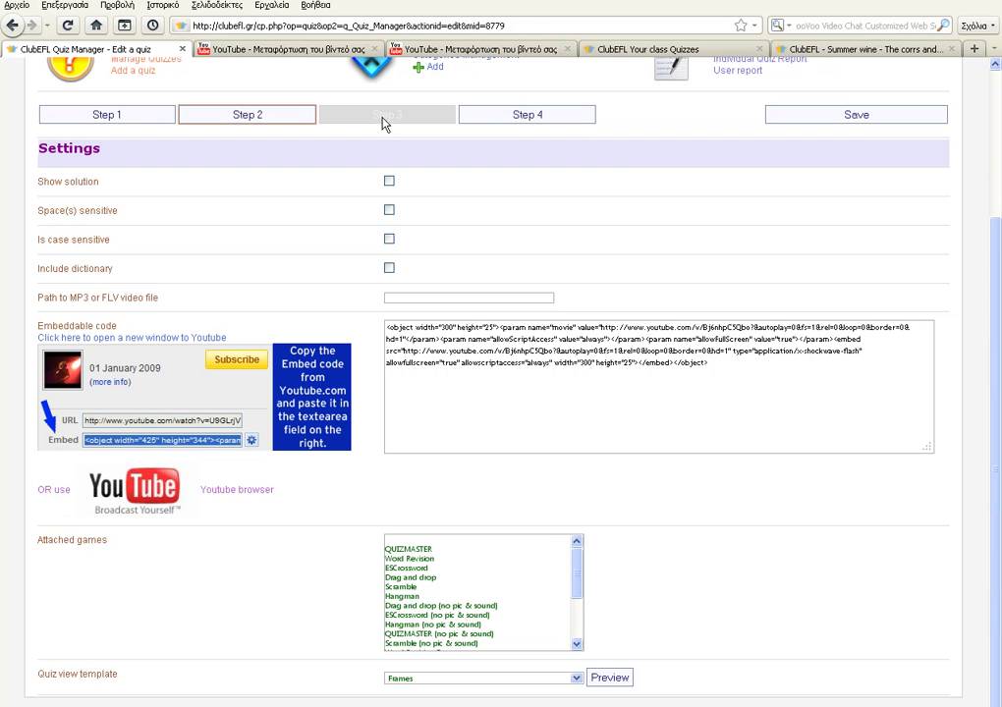
# Step: Review the quiz's Step 4 content, matching the asterisk gaps in the lyrics to the numbered fill-in-the-blanks answers
pyautogui.click(520, 118)
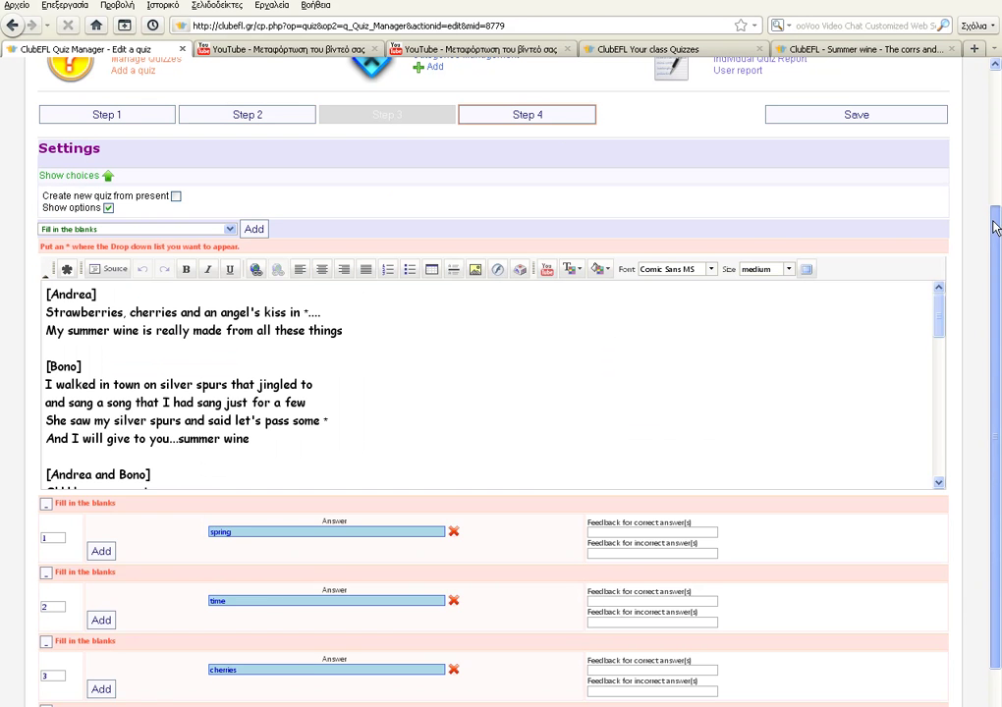
pyautogui.scroll(-2, 993, 246)
pyautogui.scroll(2, 999, 331)
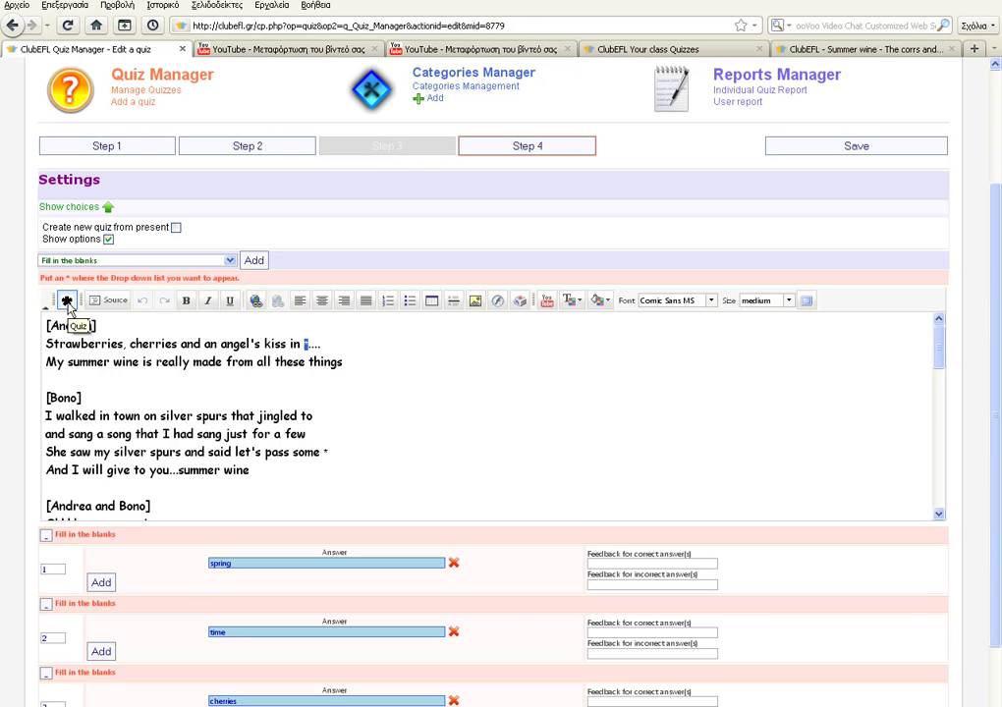
pyautogui.moveTo(240, 565); pyautogui.dragTo(205, 565)
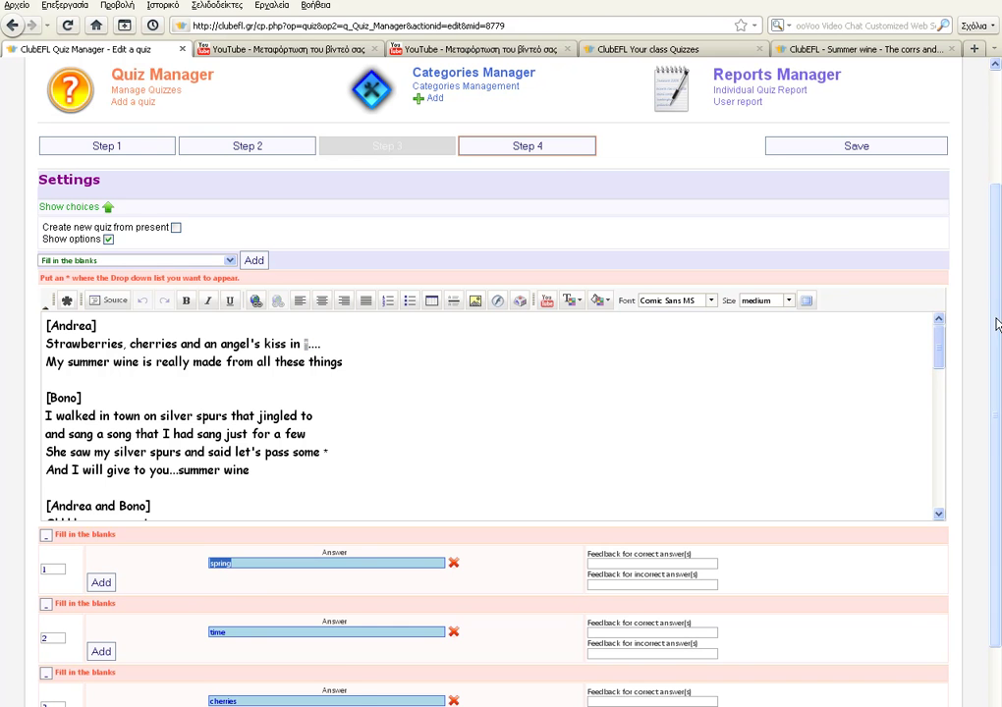
pyautogui.scroll(-2, 994, 320)
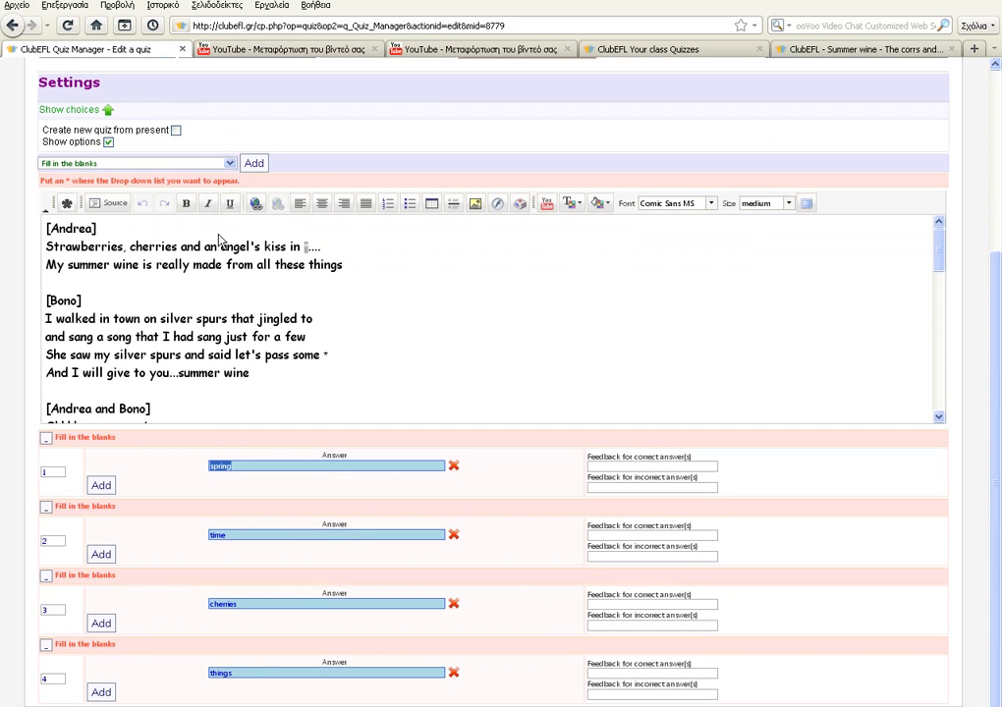
pyautogui.click(305, 247)
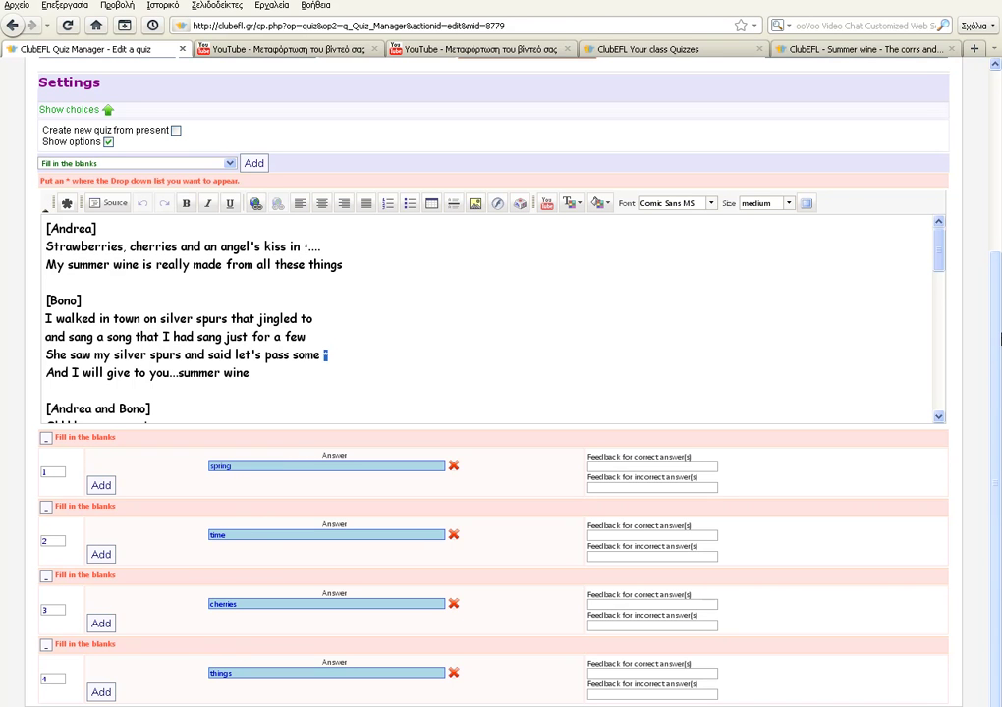
pyautogui.moveTo(995, 338); pyautogui.dragTo(995, 347)
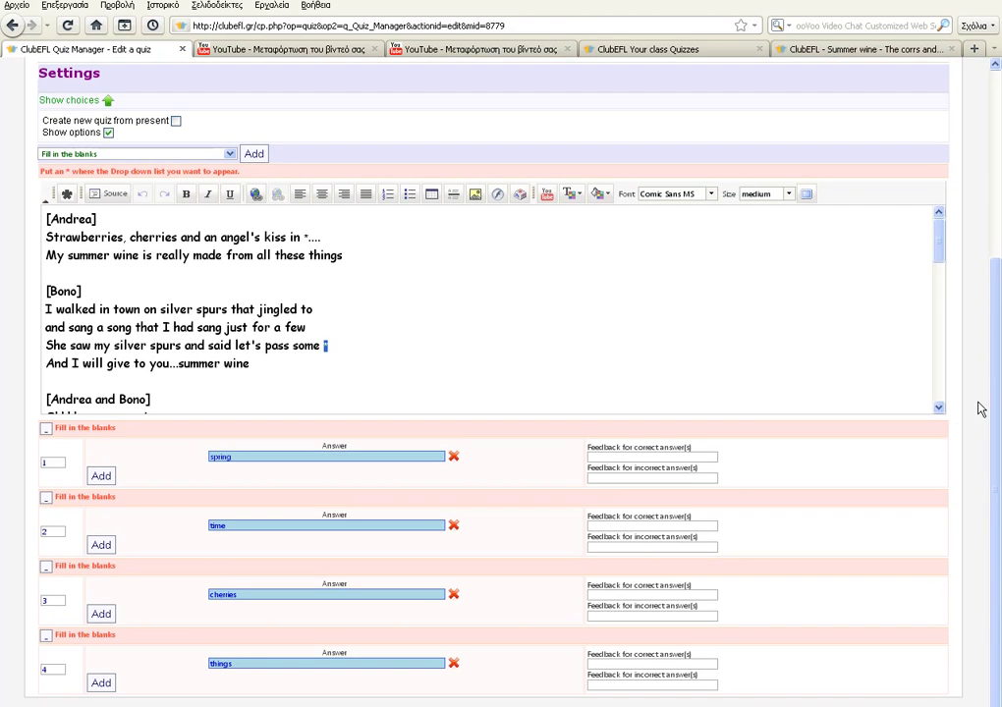
pyautogui.scroll(3, 995, 373)
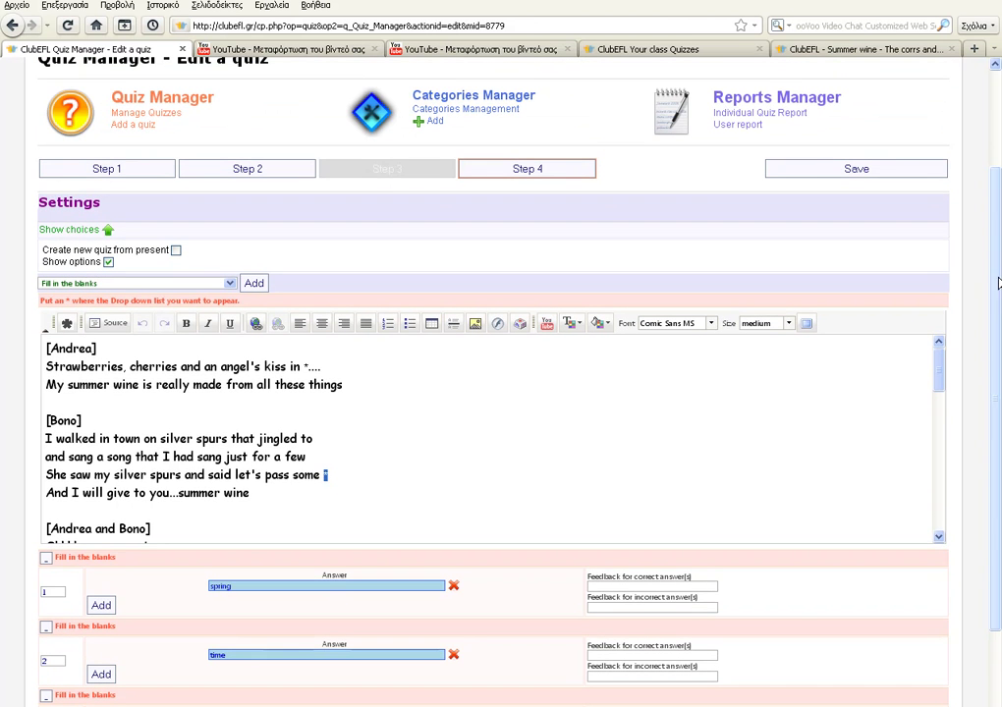
pyautogui.scroll(-3, 997, 368)
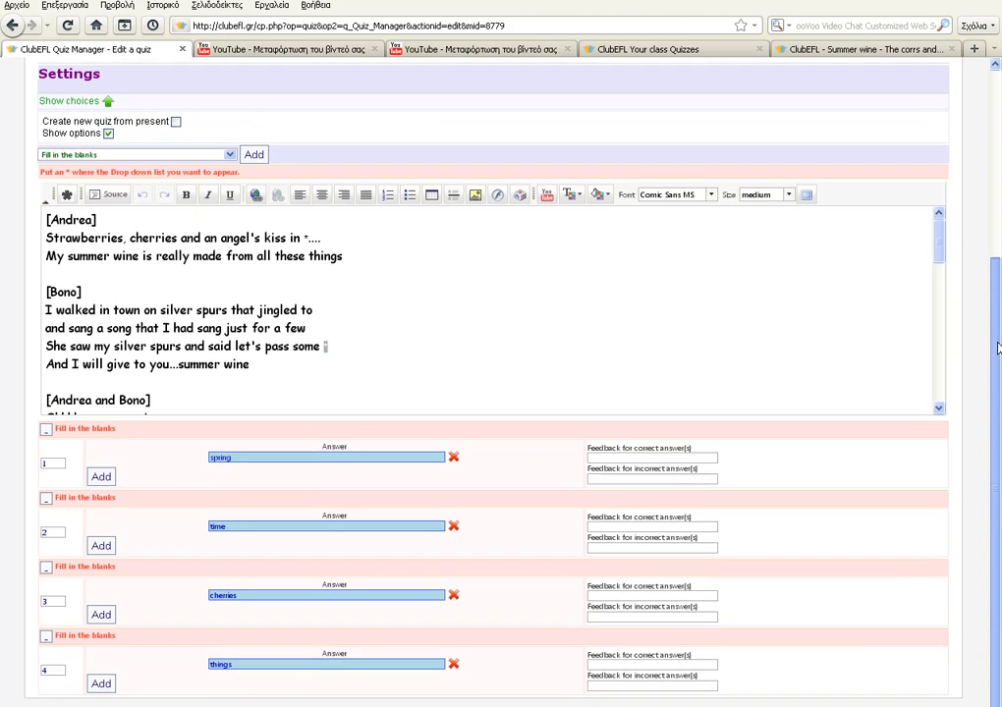
pyautogui.scroll(2, 995, 347)
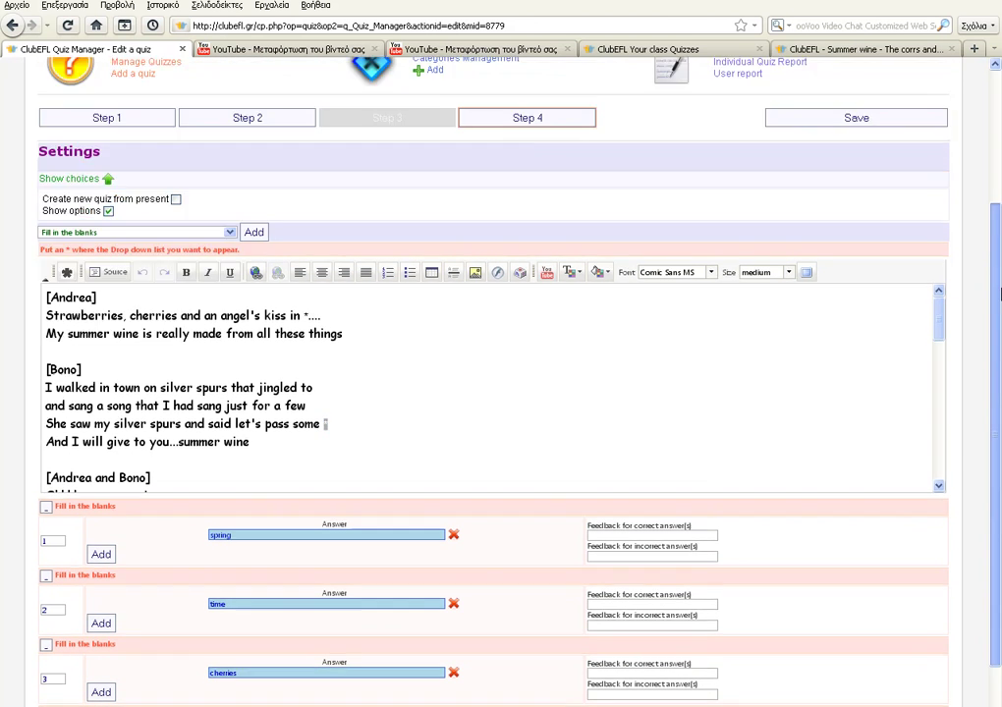
# Step: Add two fill-in-the-blanks items and replace "time" after "help me pass the" with a gap whose answer 5 is "time"
pyautogui.click(253, 234)
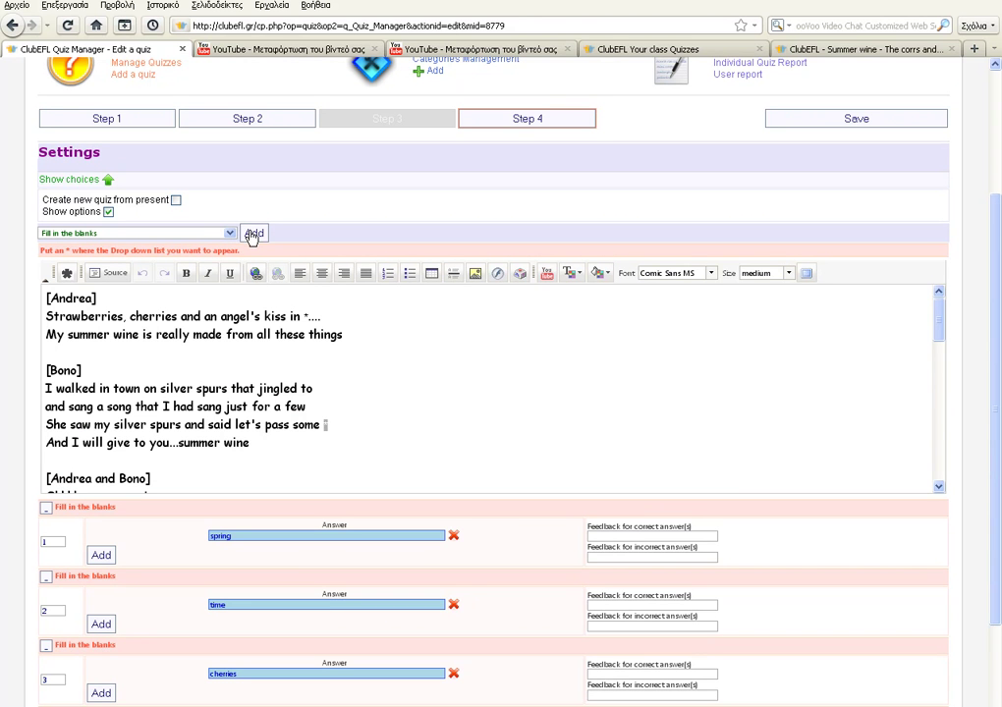
pyautogui.moveTo(993, 252); pyautogui.dragTo(993, 399)
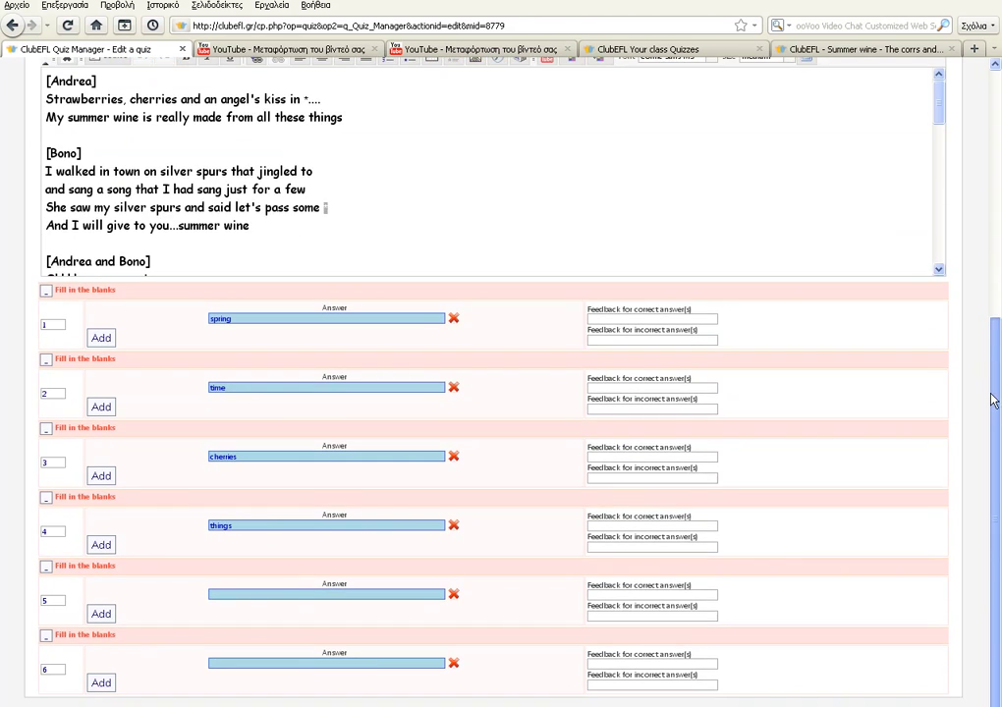
pyautogui.moveTo(936, 110); pyautogui.dragTo(936, 162)
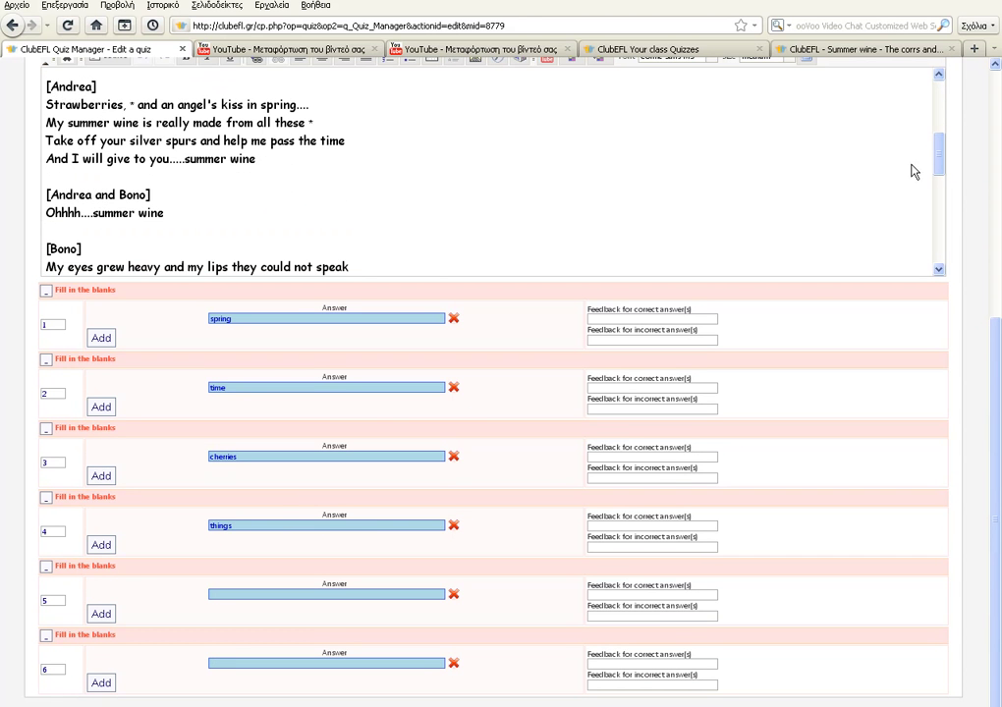
pyautogui.moveTo(319, 142); pyautogui.dragTo(343, 144)
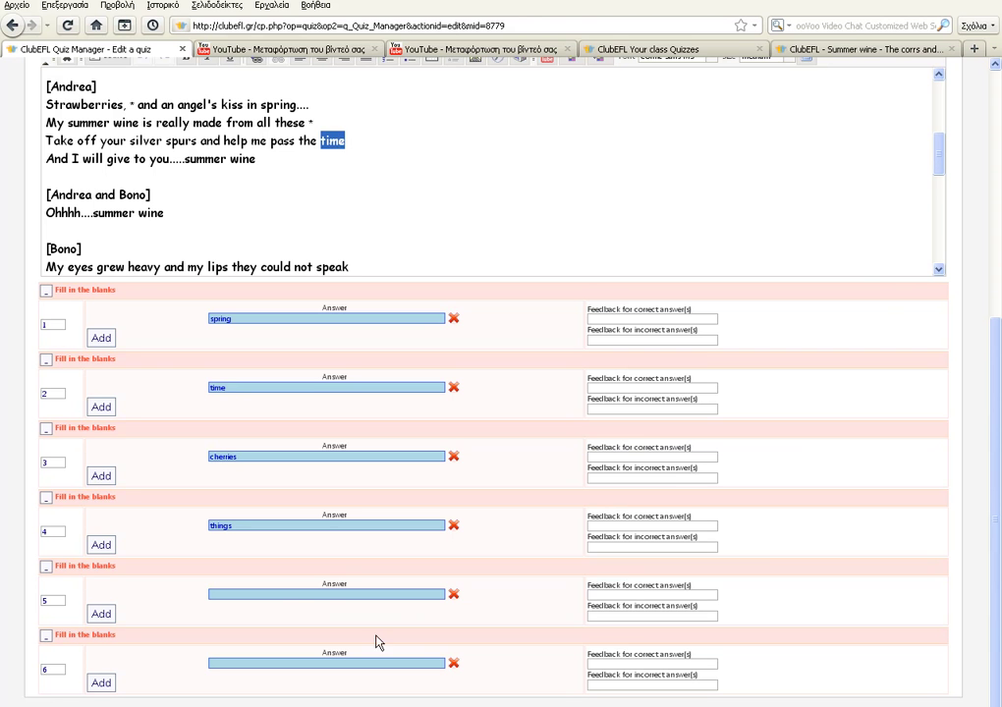
pyautogui.click(273, 594)
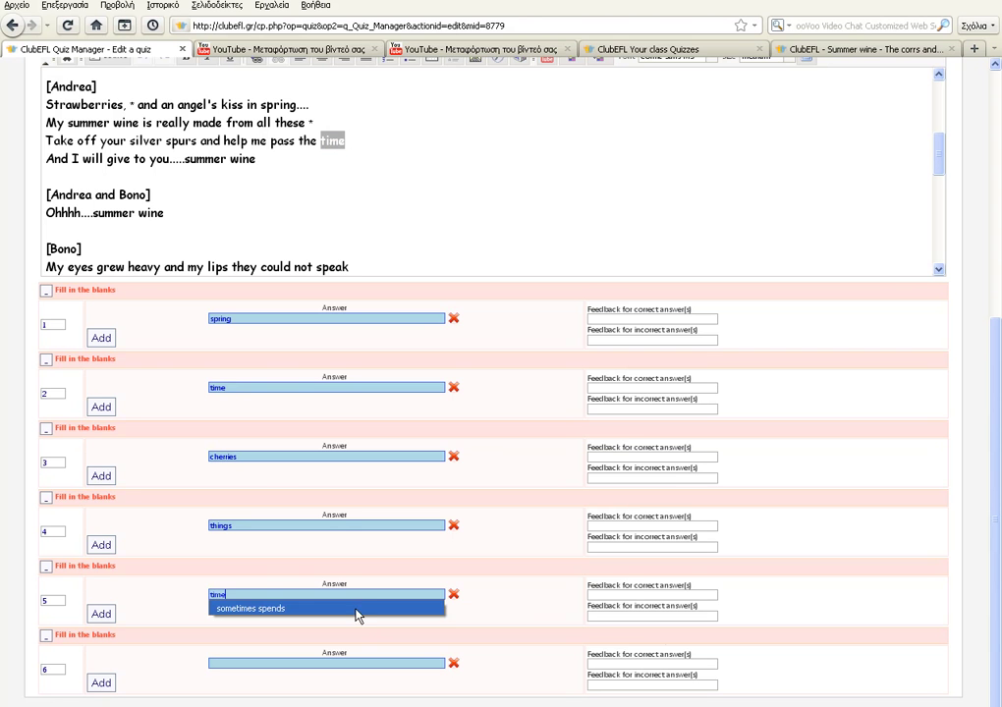
pyautogui.scroll(2, 975, 525)
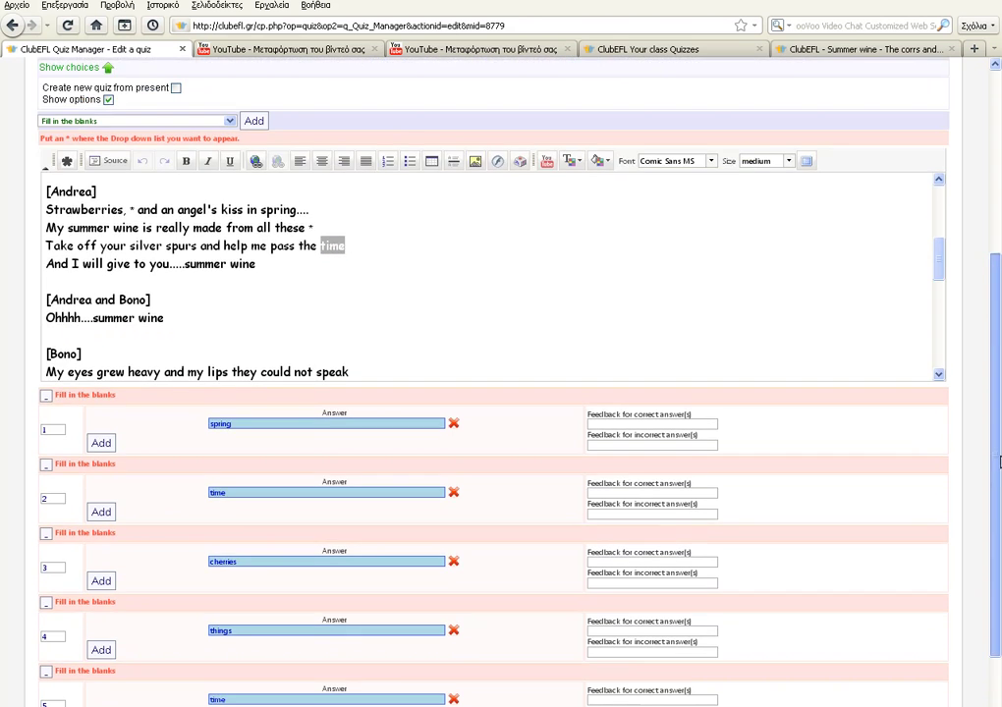
pyautogui.click(67, 161)
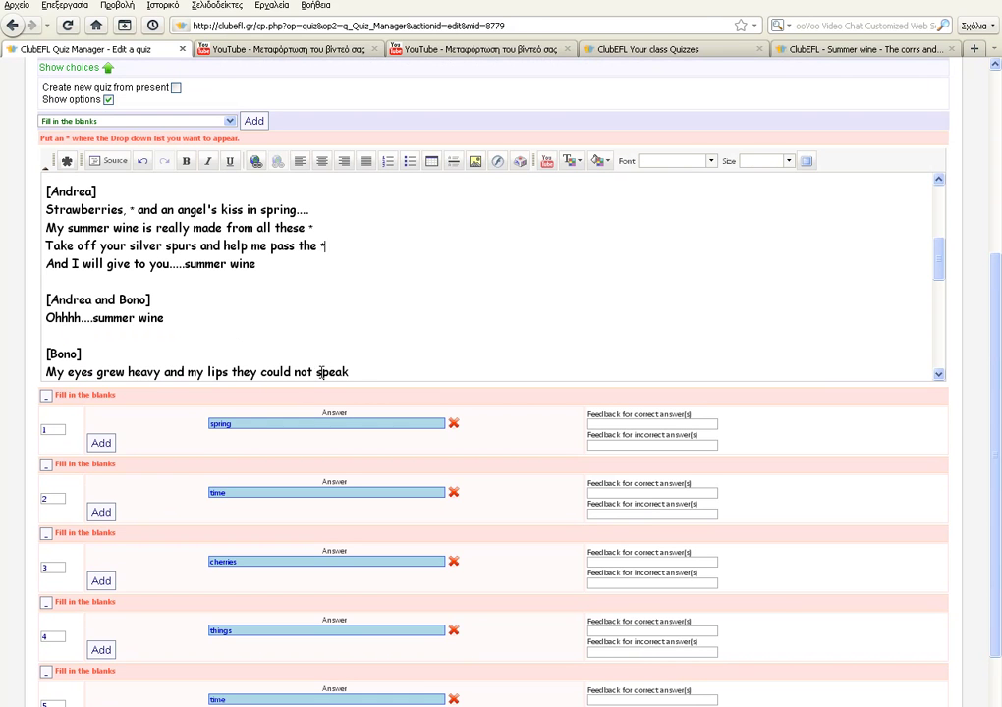
# Step: Replace "speak" after "my lips they could not" with a gap, enter "speak" as answer 6, and save the quiz
pyautogui.moveTo(319, 371); pyautogui.dragTo(347, 371)
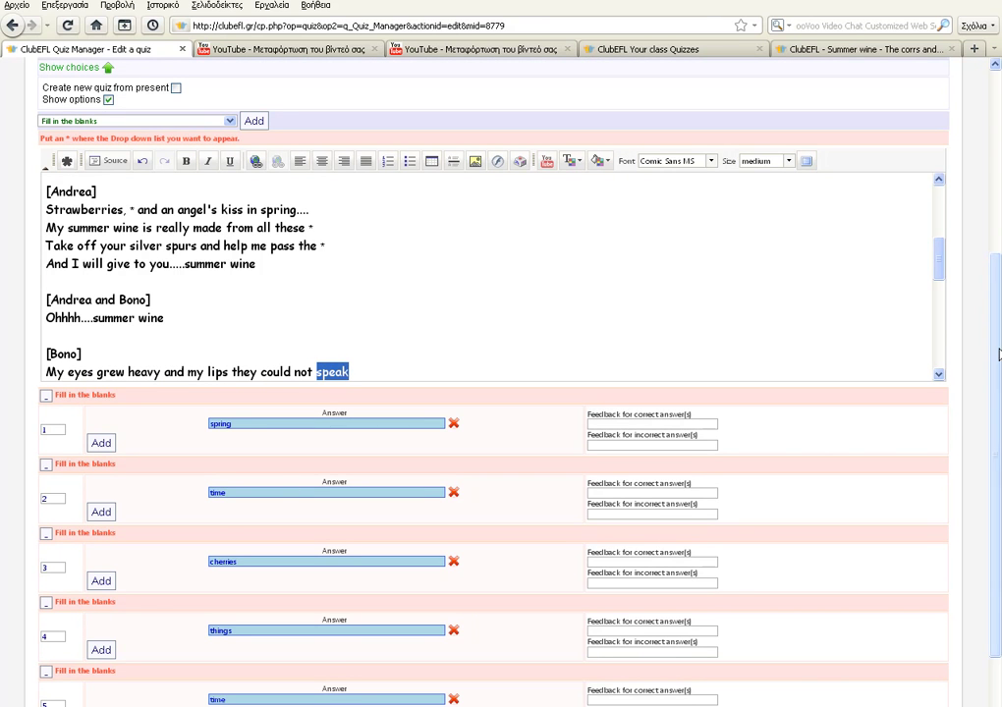
pyautogui.scroll(-2, 938, 506)
pyautogui.click(253, 659)
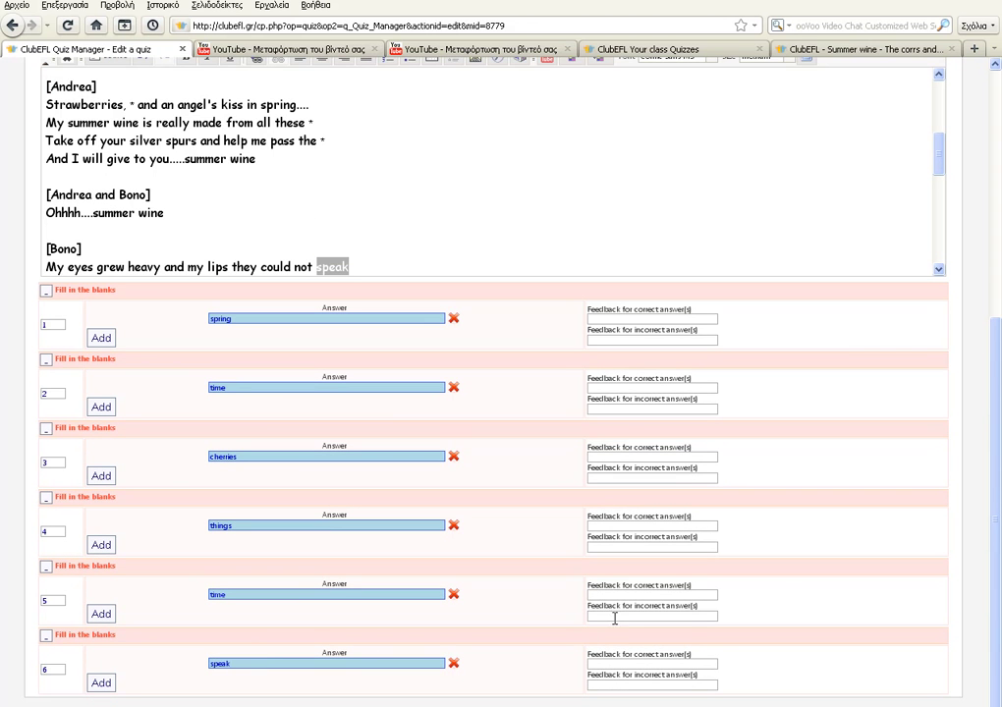
pyautogui.moveTo(999, 482); pyautogui.dragTo(999, 349)
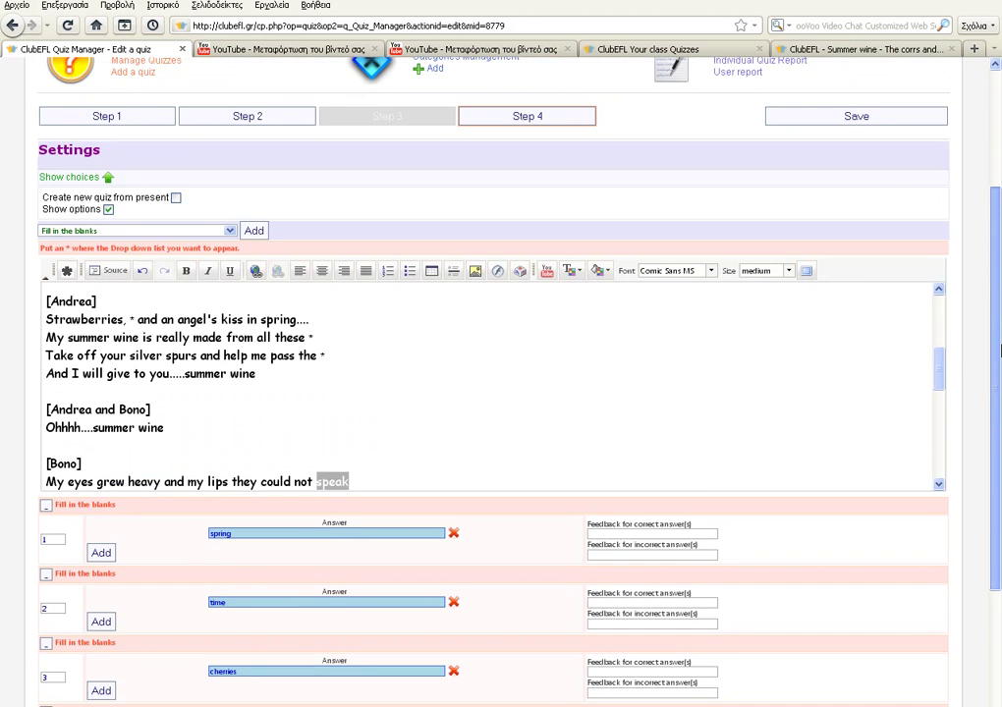
pyautogui.click(66, 270)
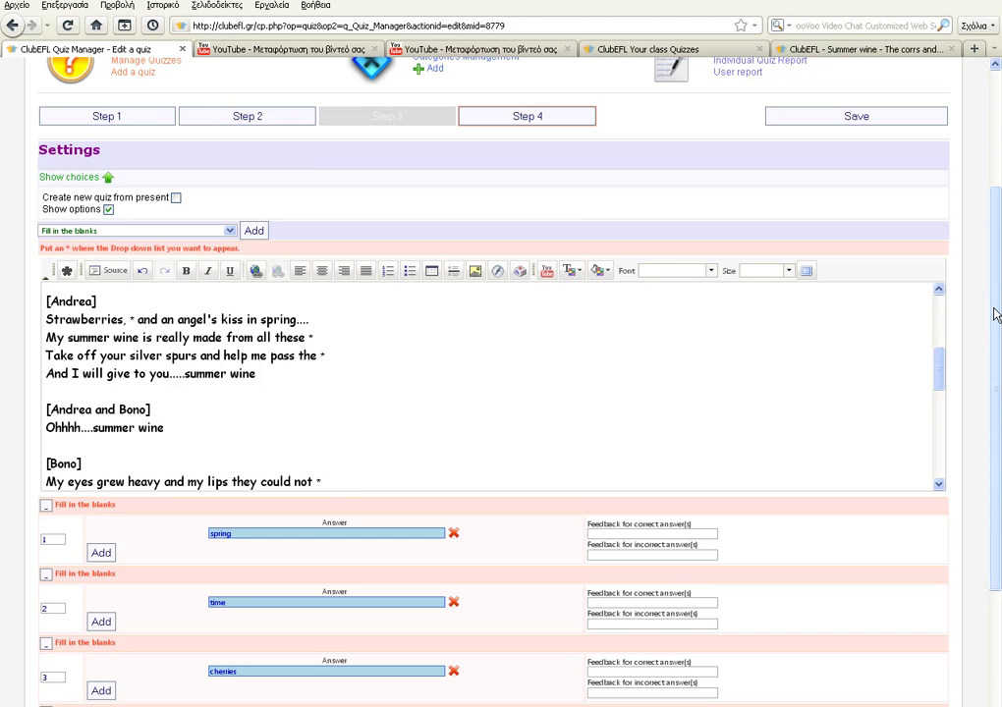
pyautogui.scroll(3, 995, 314)
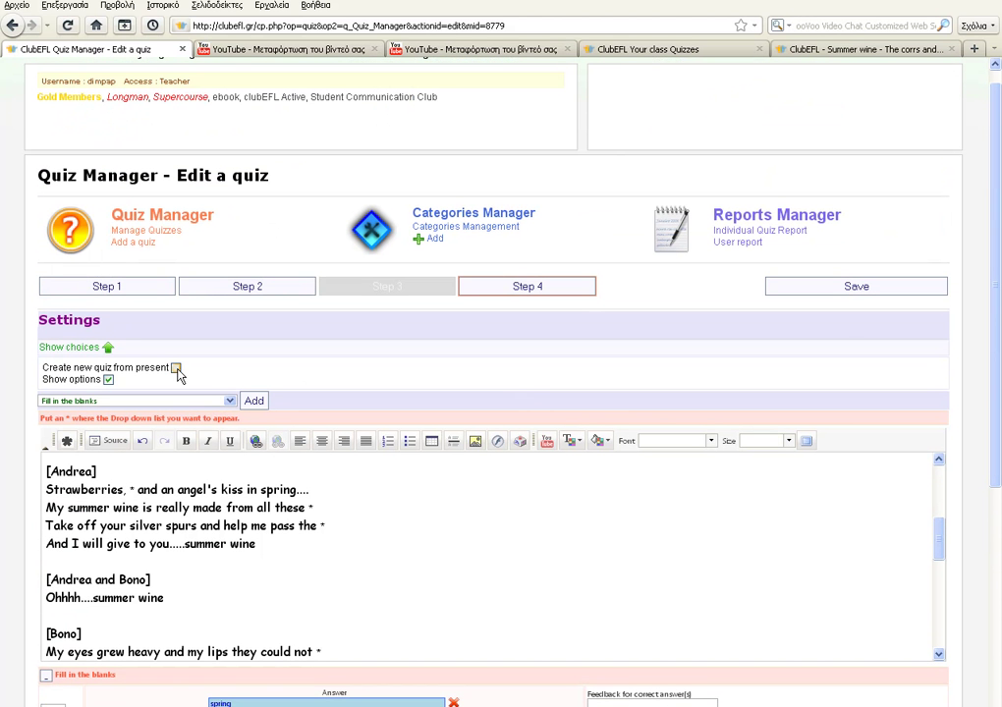
pyautogui.click(842, 293)
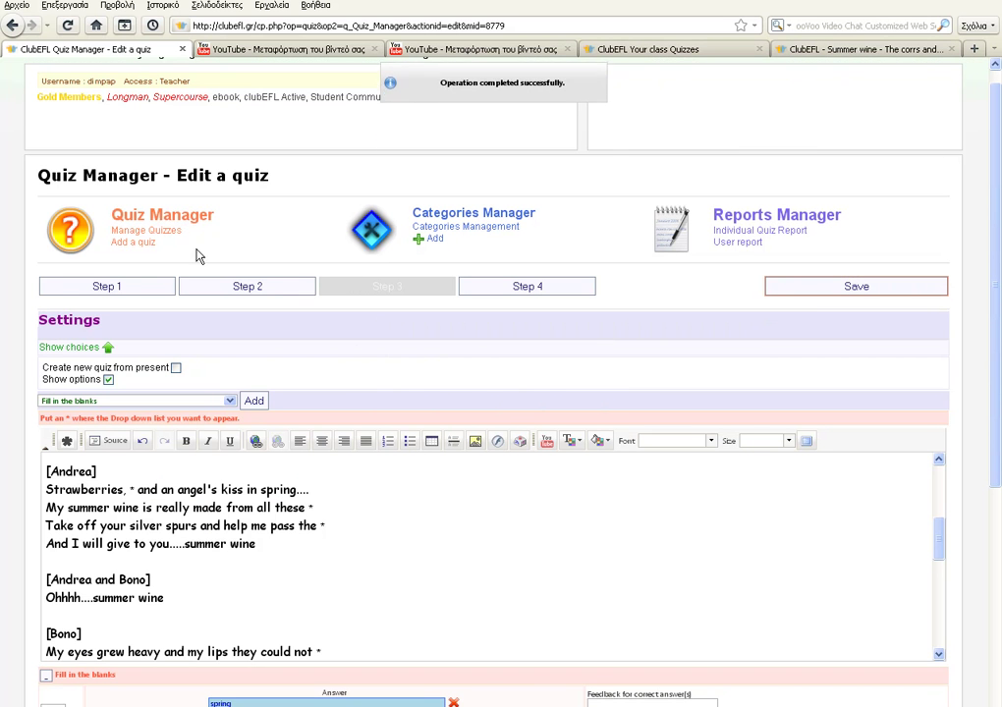
# Step: Open "Summer wine - The corrs and Bono frame" from the quiz list in student view and play its song
pyautogui.click(131, 232)
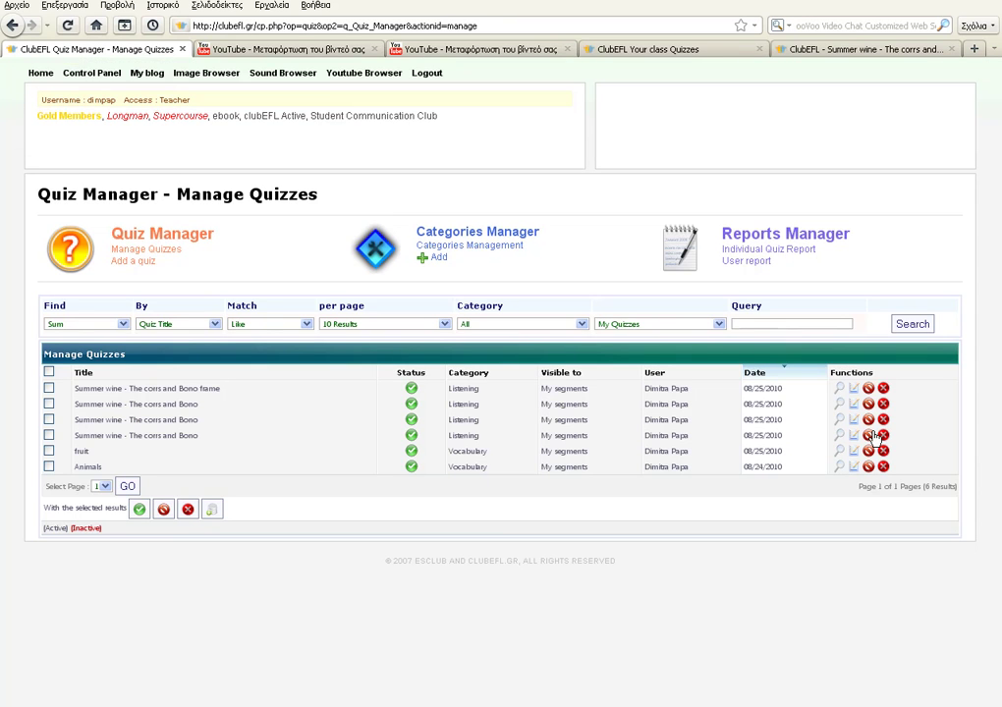
pyautogui.click(838, 389)
pyautogui.moveTo(993, 187)
pyautogui.mouseDown()
pyautogui.moveTo(986, 313)
pyautogui.moveTo(992, 168)
pyautogui.mouseUp()
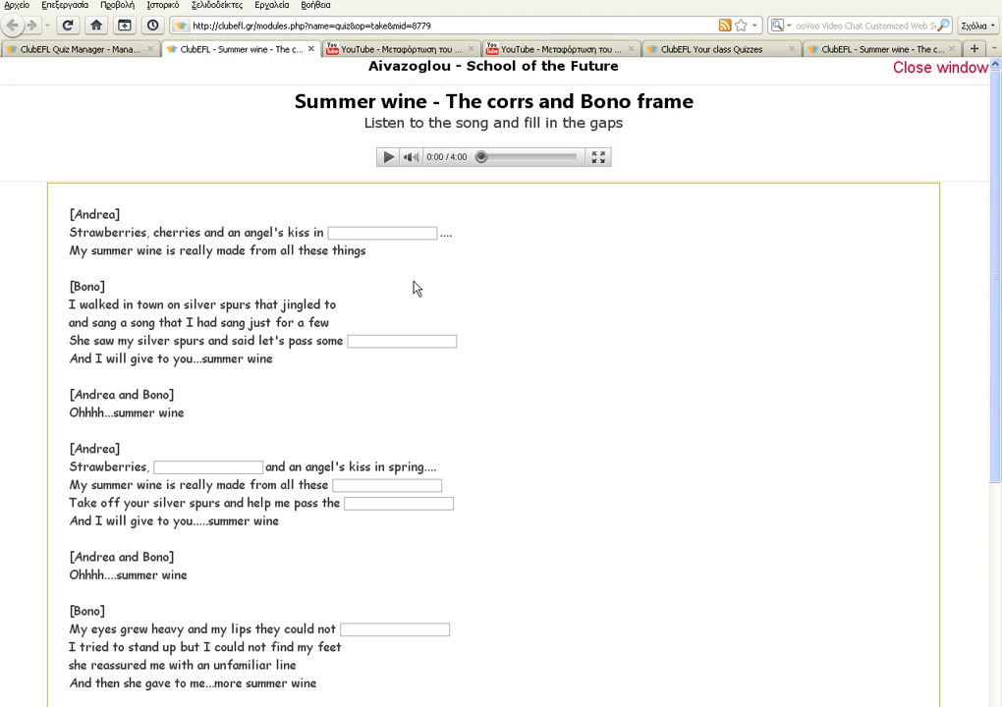
pyautogui.click(387, 157)
pyautogui.moveTo(996, 215)
pyautogui.mouseDown()
pyautogui.moveTo(995, 324)
pyautogui.moveTo(995, 215)
pyautogui.mouseUp()
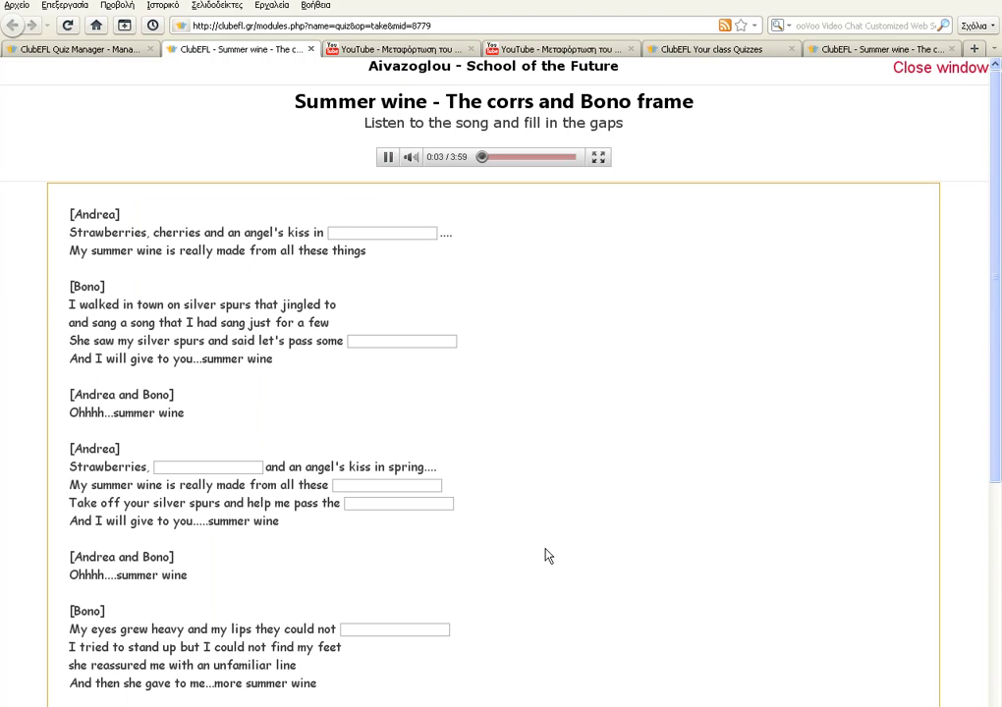